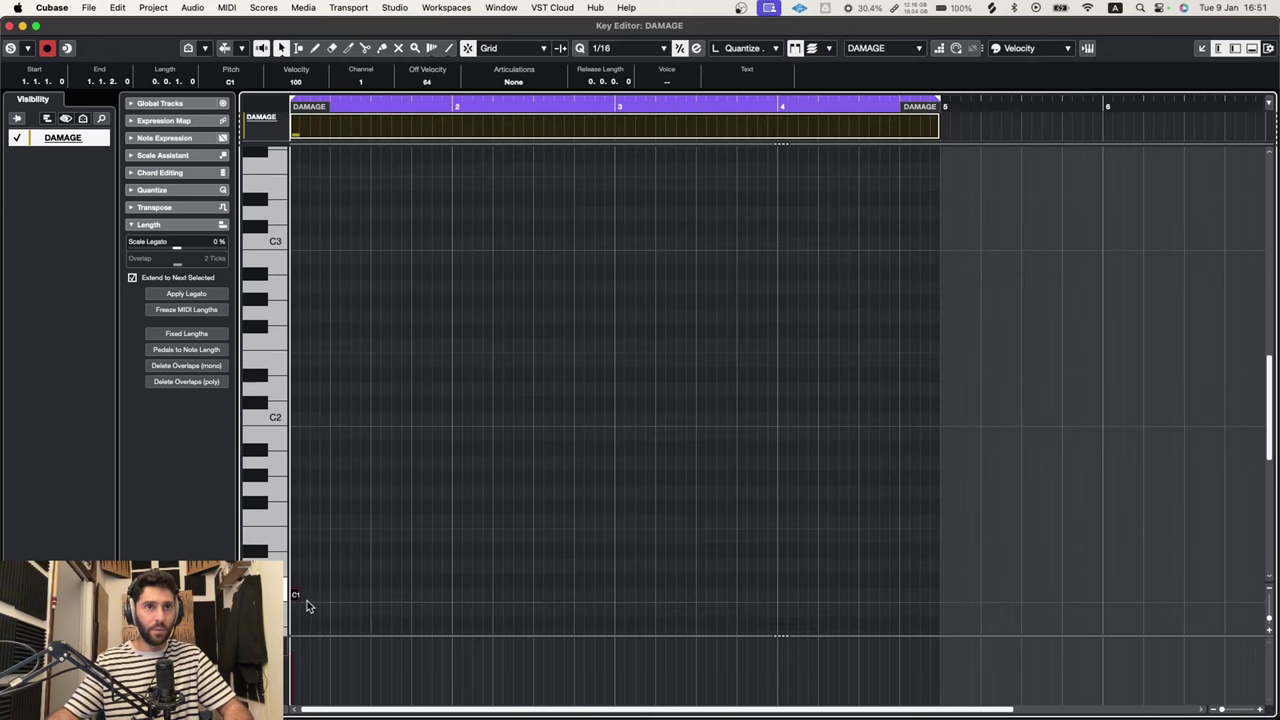
# Step: Lengthen the C1 note to four bars so it ends at bar 5
pyautogui.moveTo(296, 597); pyautogui.dragTo(943, 600)
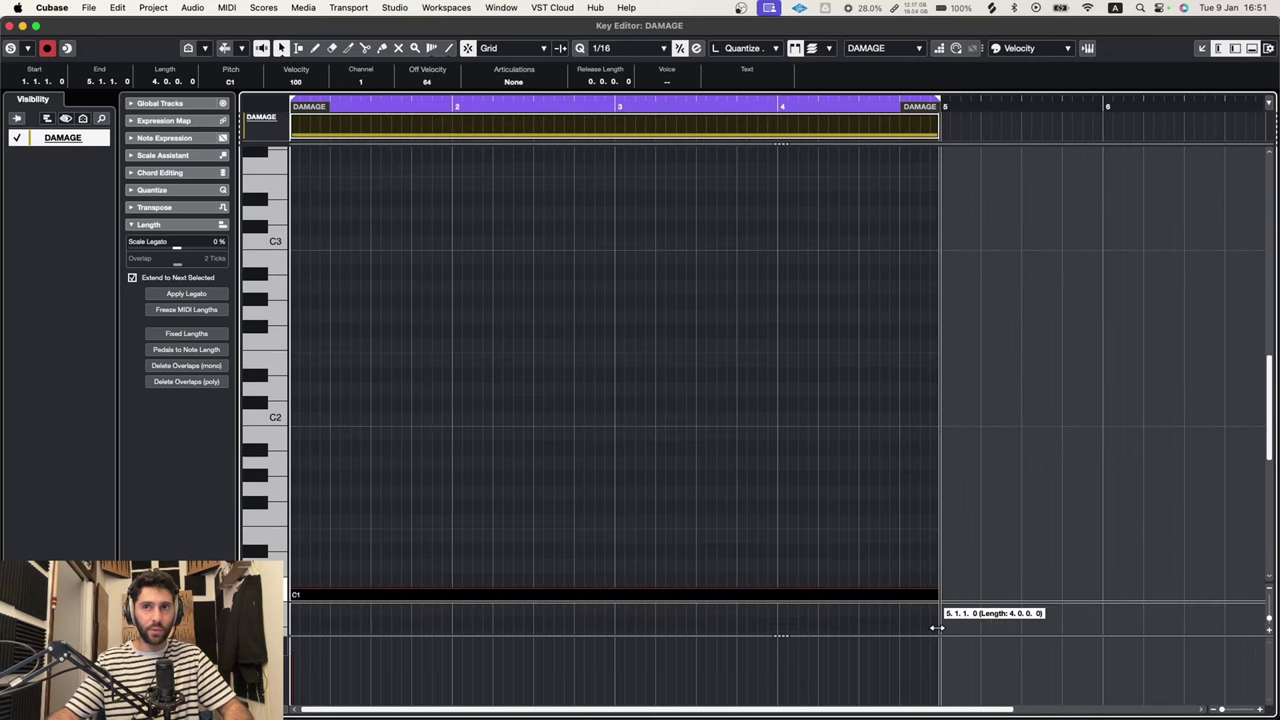
pyautogui.press('g')
pyautogui.press('h')
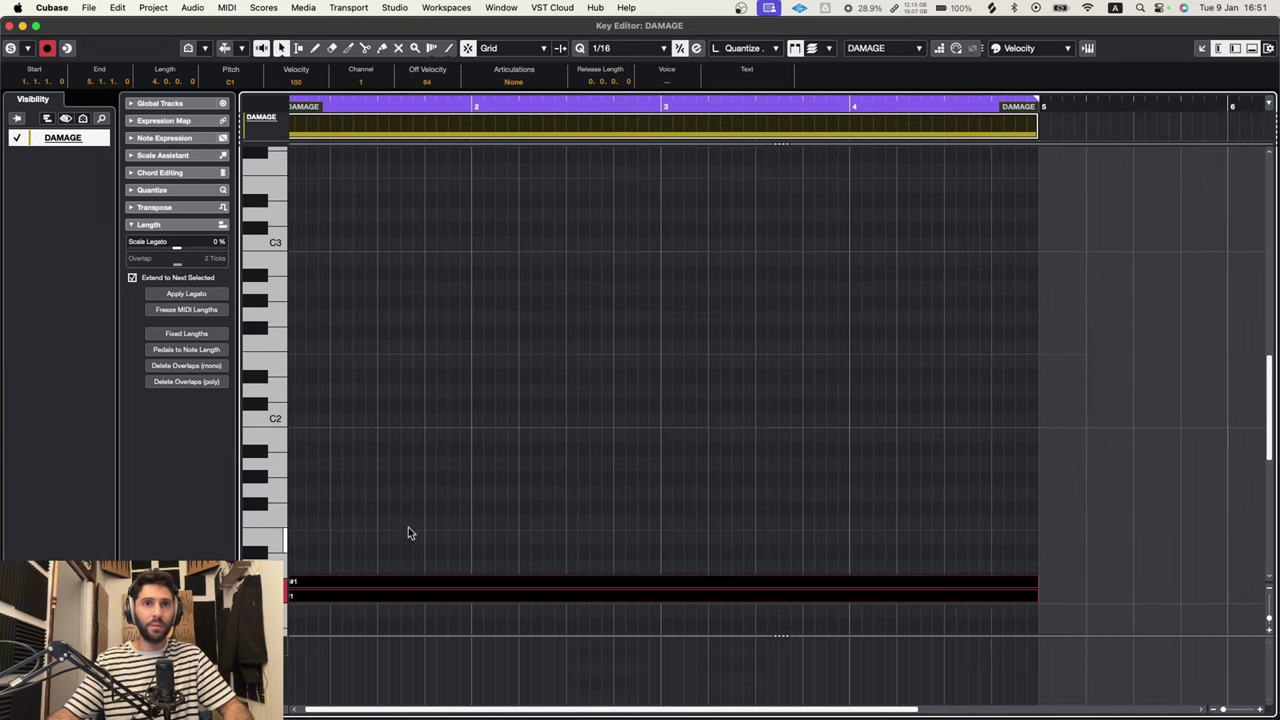
# Step: Copy the four-bar notes upward repeatedly until they form a chromatic stack from C1 to D#2
pyautogui.scroll(-3, 400, 540)
pyautogui.moveTo(359, 471); pyautogui.dragTo(326, 540)
pyautogui.click(361, 490)
pyautogui.press('super+a')
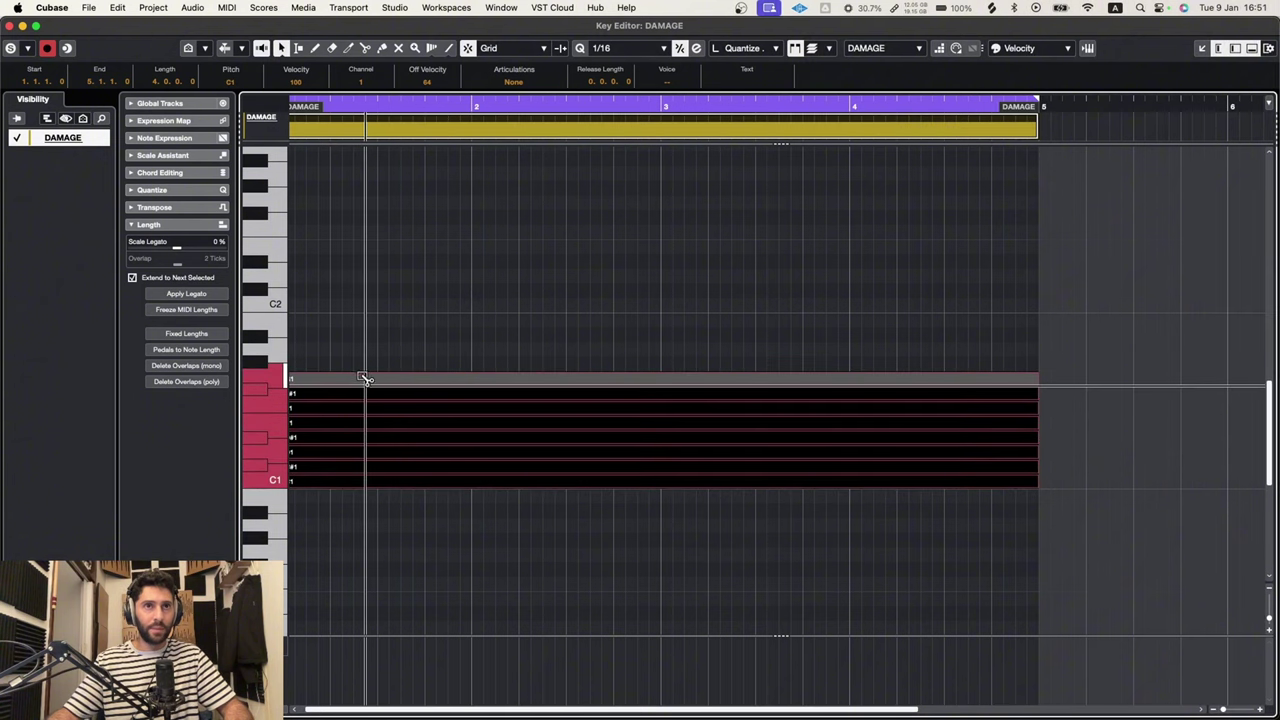
pyautogui.moveTo(366, 375); pyautogui.dragTo(367, 259)
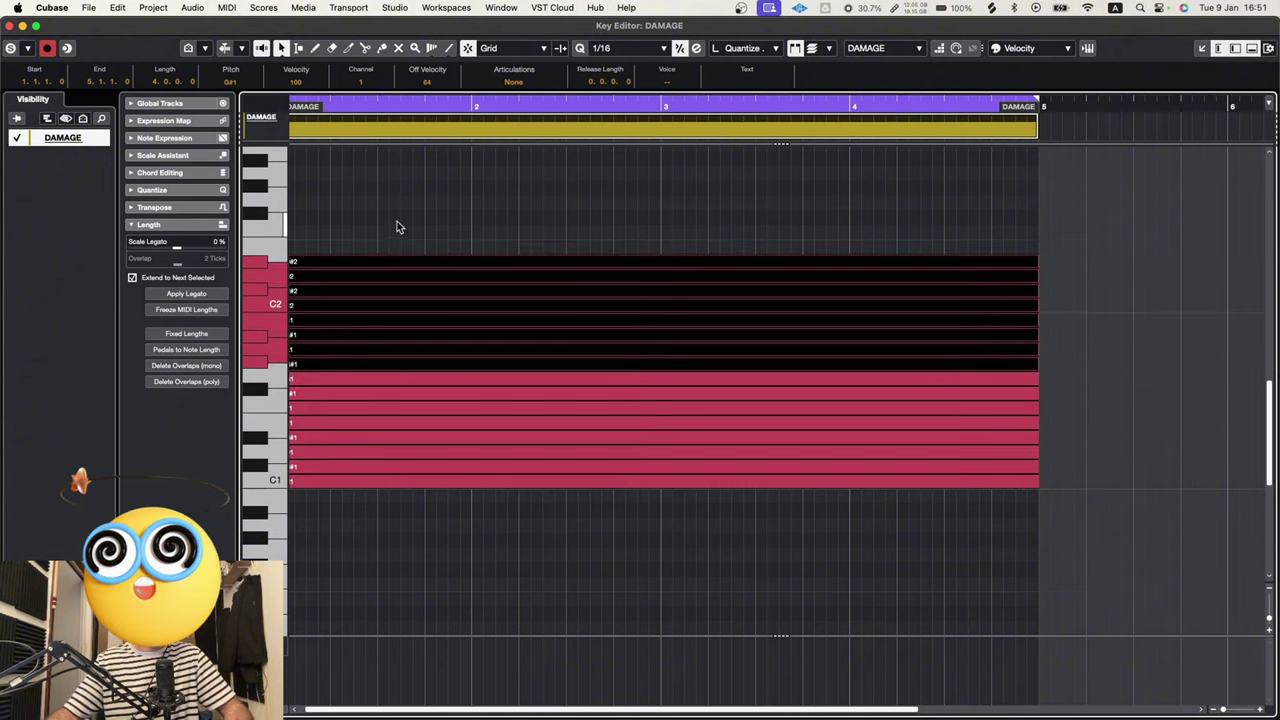
pyautogui.click(397, 221)
pyautogui.scroll(3, 347, 325)
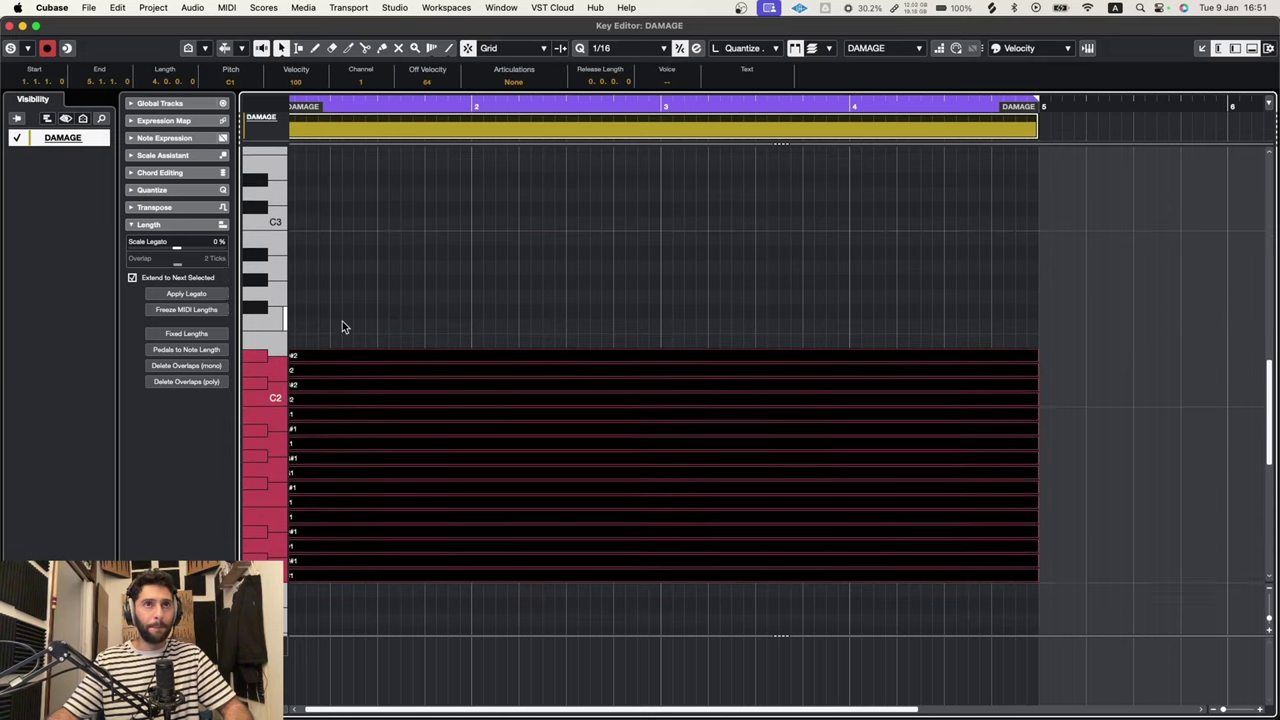
# Step: Duplicate the whole note stack directly above itself to fill the range from E2 to G3
pyautogui.press('super+a')
pyautogui.moveTo(318, 360); pyautogui.dragTo(301, 210)
pyautogui.click(312, 216)
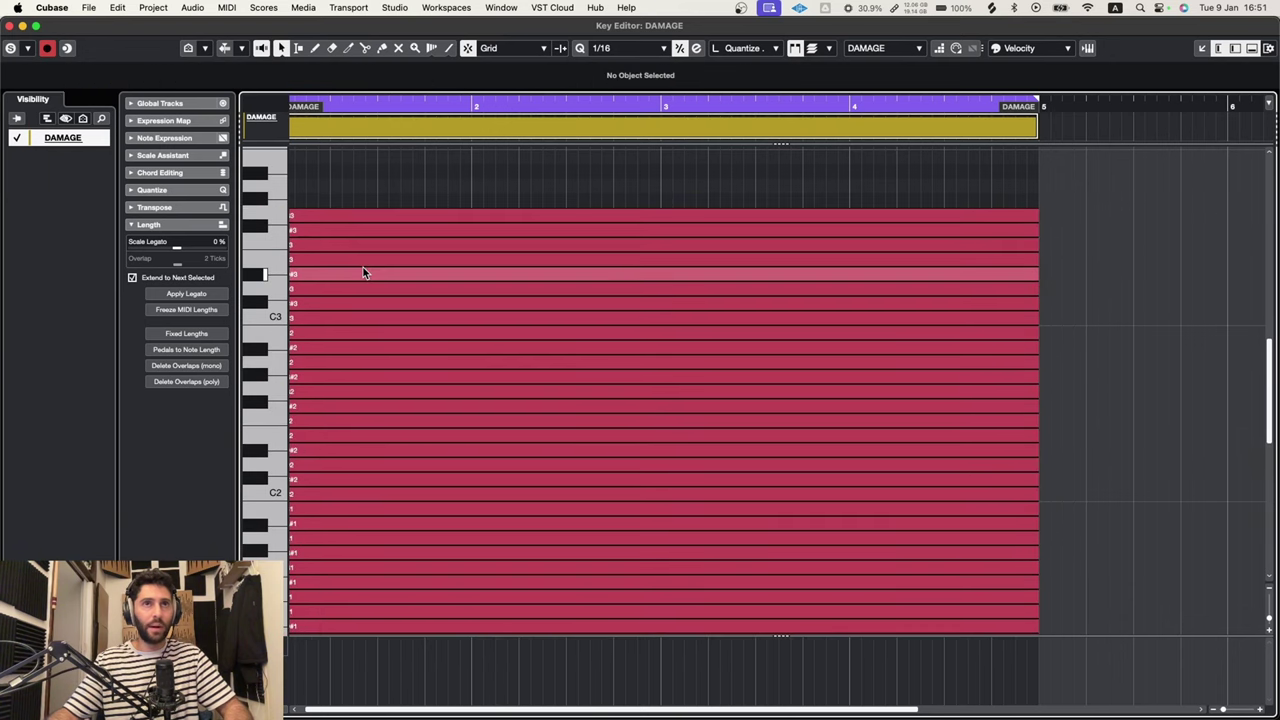
# Step: Extend the four-bar chromatic stack upward with G#3 and A3, and close the Key Editor
pyautogui.press('g')
pyautogui.moveTo(487, 198); pyautogui.dragTo(434, 303)
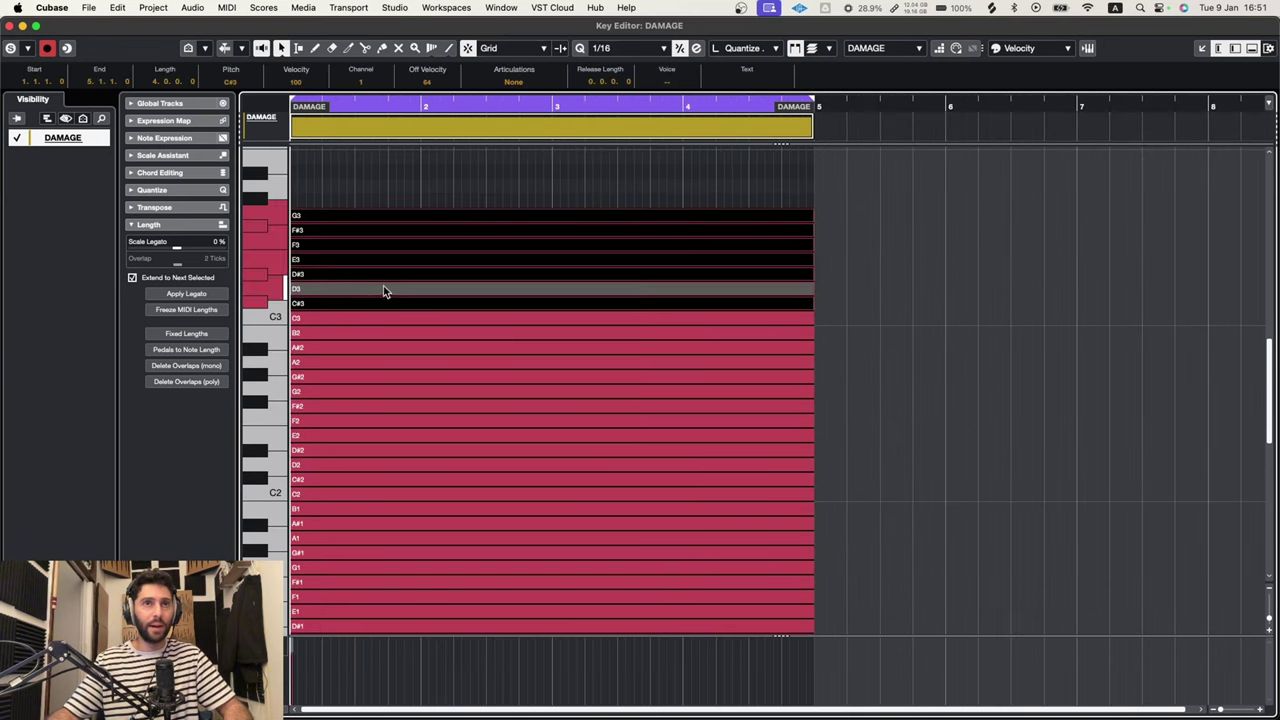
pyautogui.scroll(3, 377, 276)
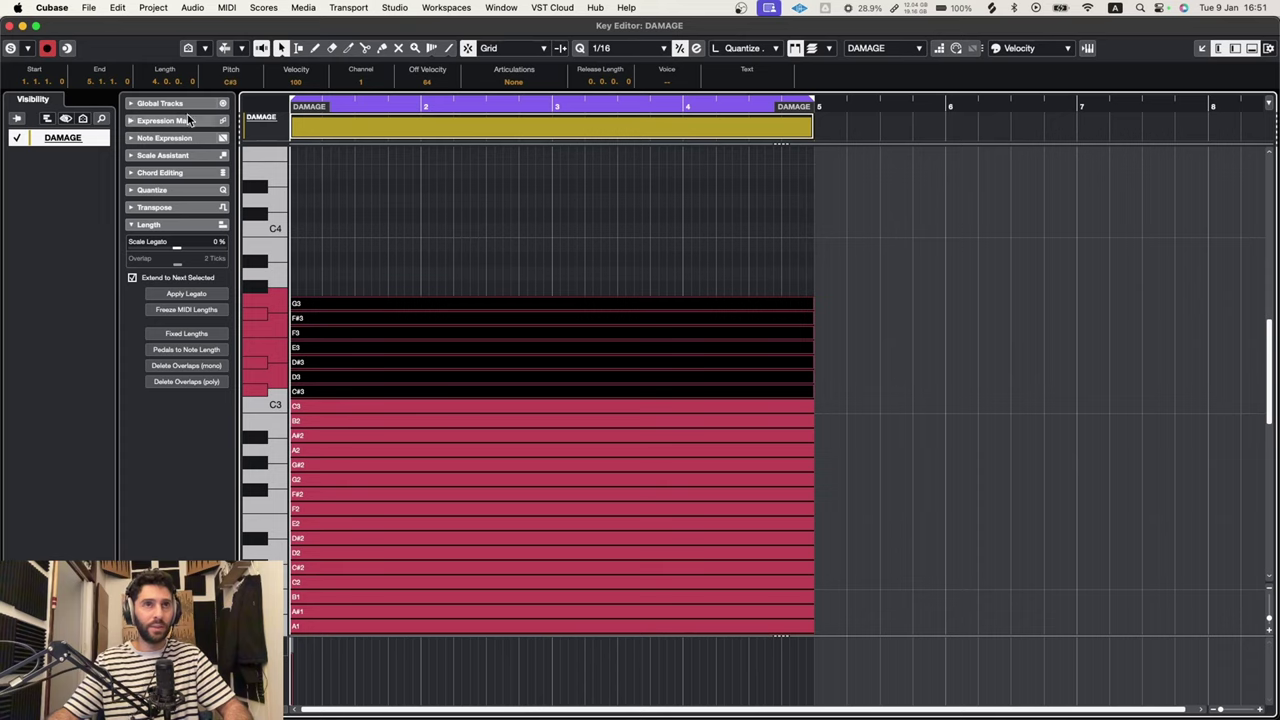
pyautogui.press('super+z')
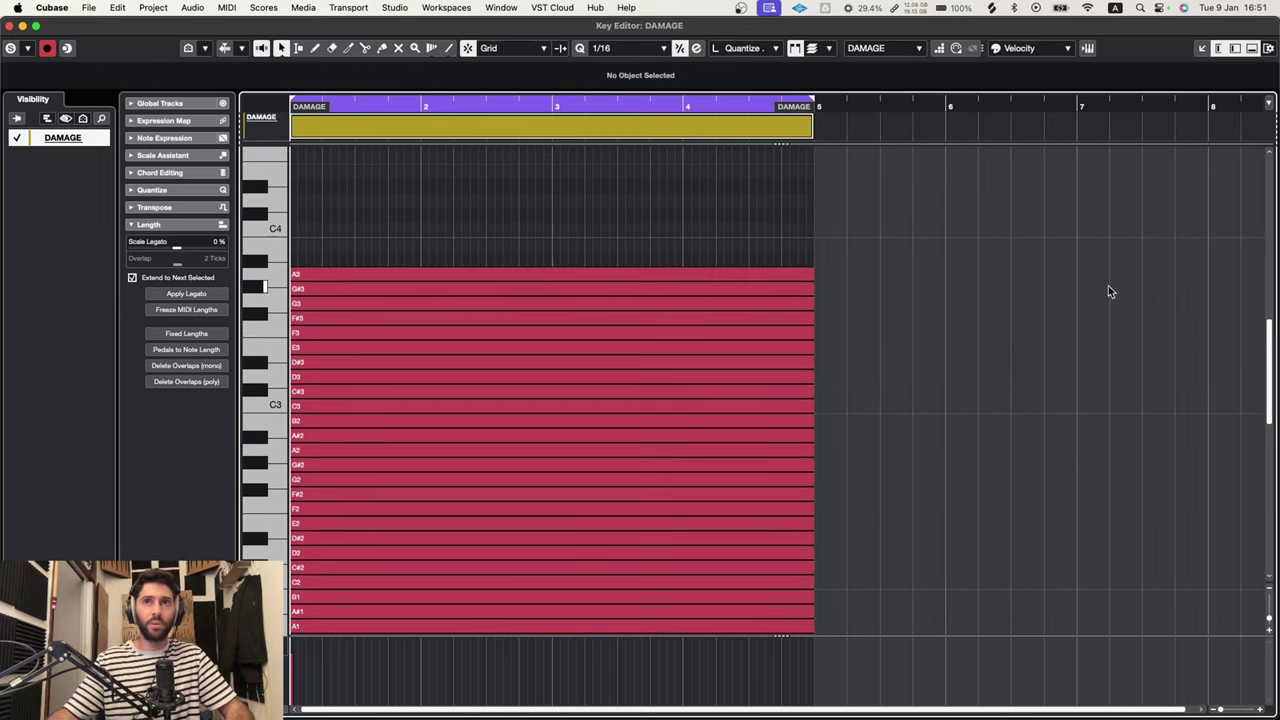
pyautogui.moveTo(818, 271); pyautogui.dragTo(520, 634)
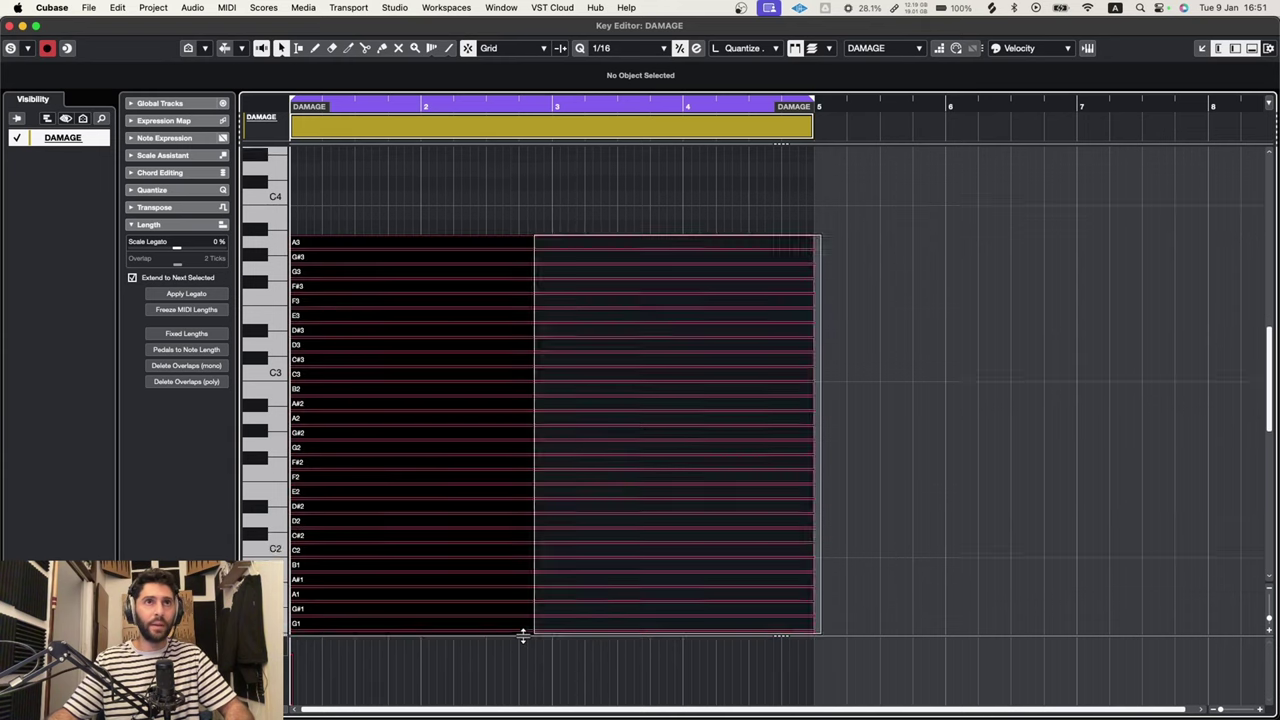
pyautogui.click(830, 385)
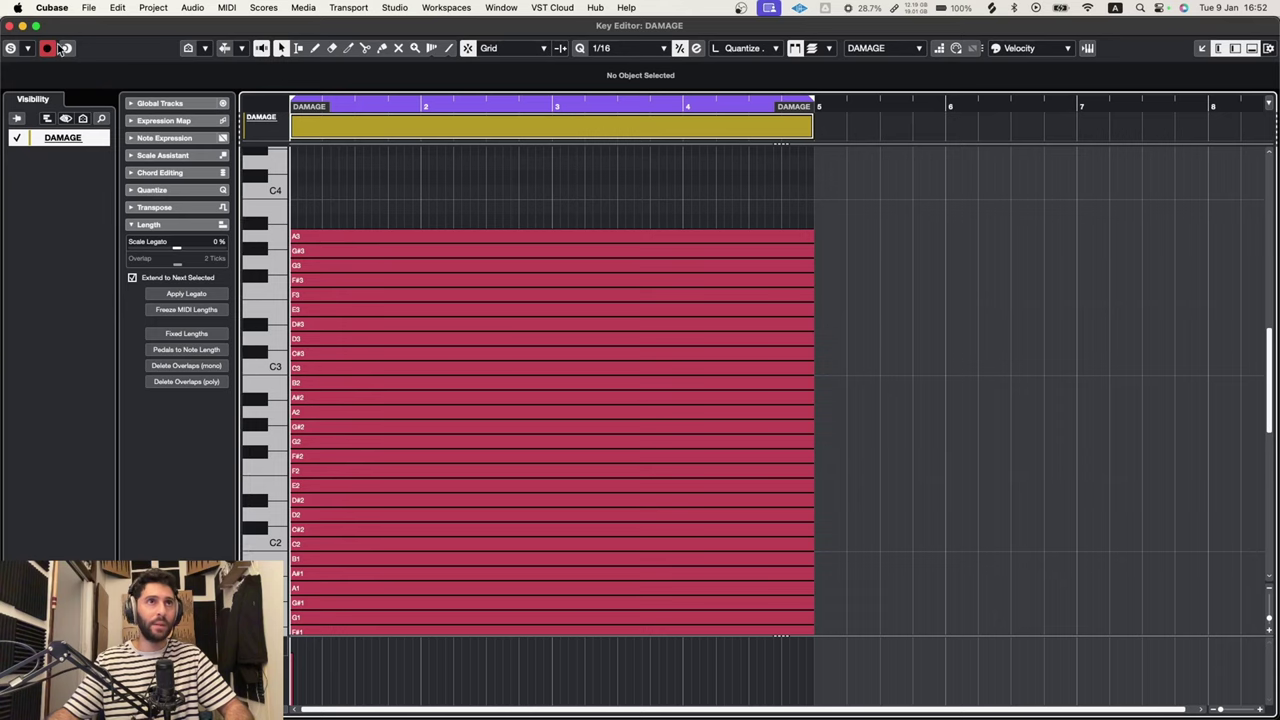
pyautogui.click(10, 26)
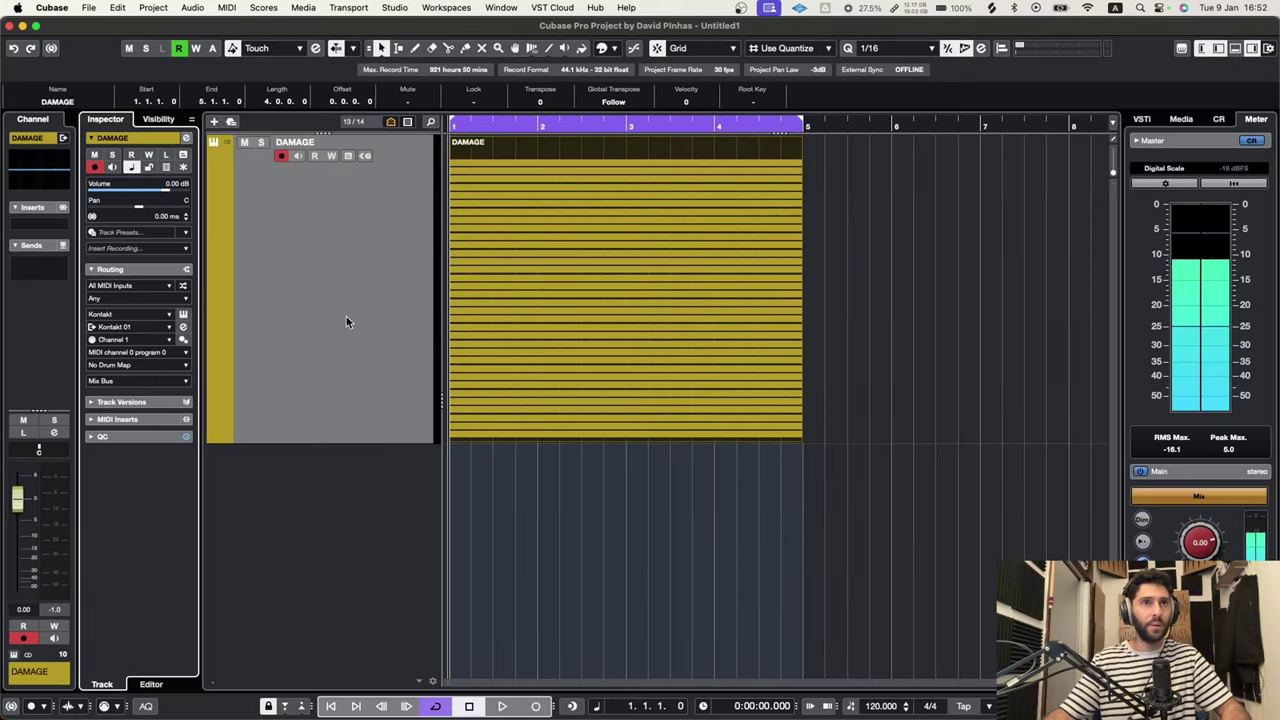
# Step: Load the Arpache 5 effect in the first MIDI insert of the DAMAGE track
pyautogui.click(118, 421)
pyautogui.click(158, 449)
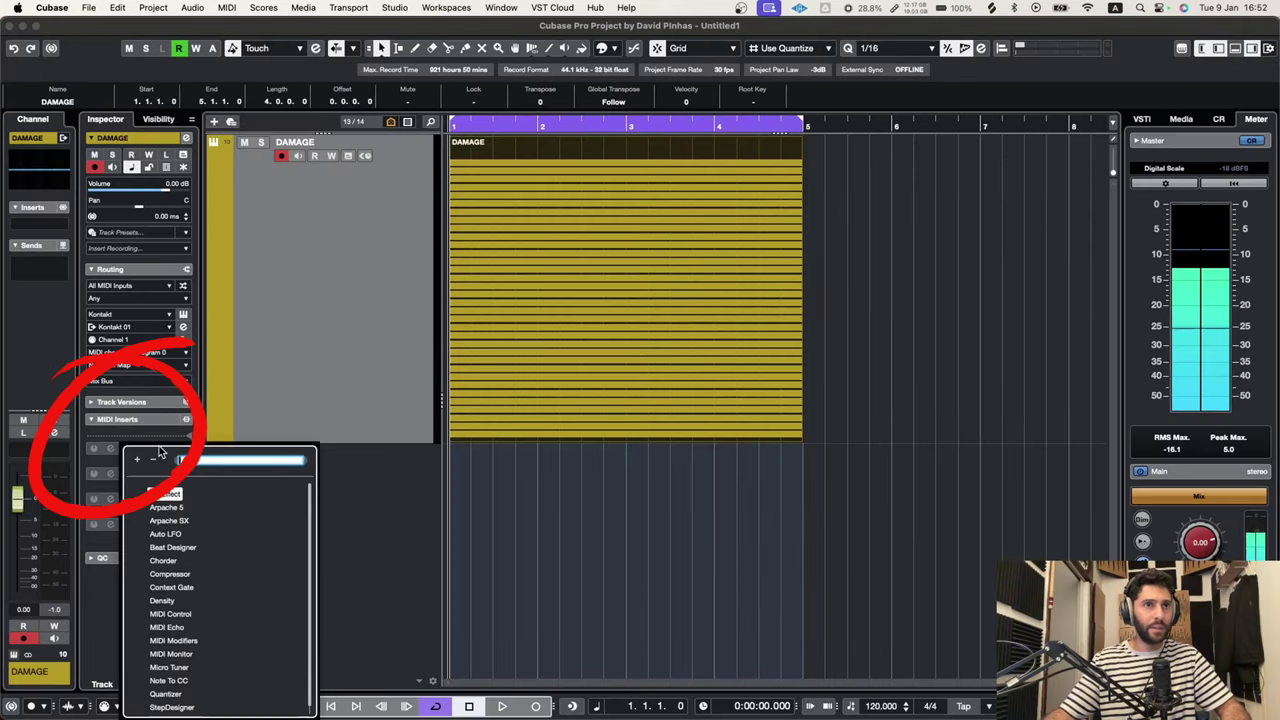
pyautogui.click(166, 508)
pyautogui.moveTo(691, 167); pyautogui.dragTo(625, 167)
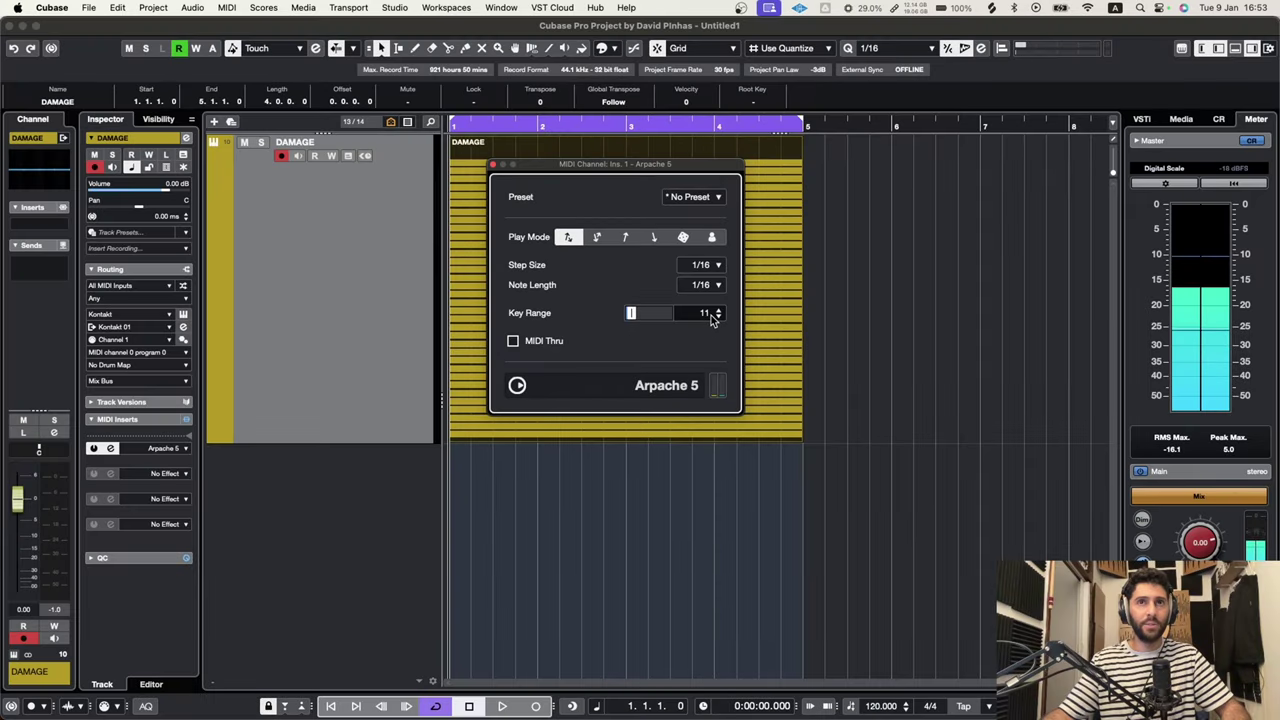
# Step: Play the loop while adjusting the Arpache 5 Key Range, trying 116 and settling on 35
pyautogui.moveTo(632, 316); pyautogui.dragTo(686, 317)
pyautogui.press('space')
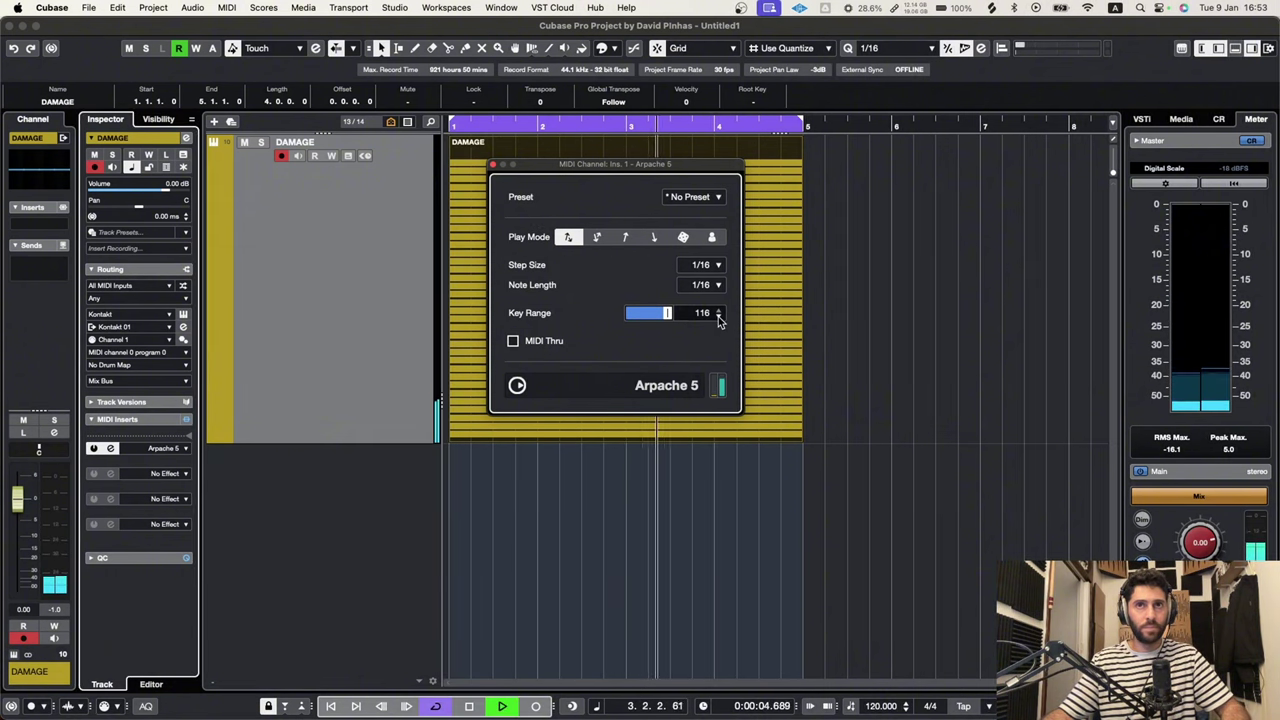
pyautogui.moveTo(668, 313); pyautogui.dragTo(635, 317)
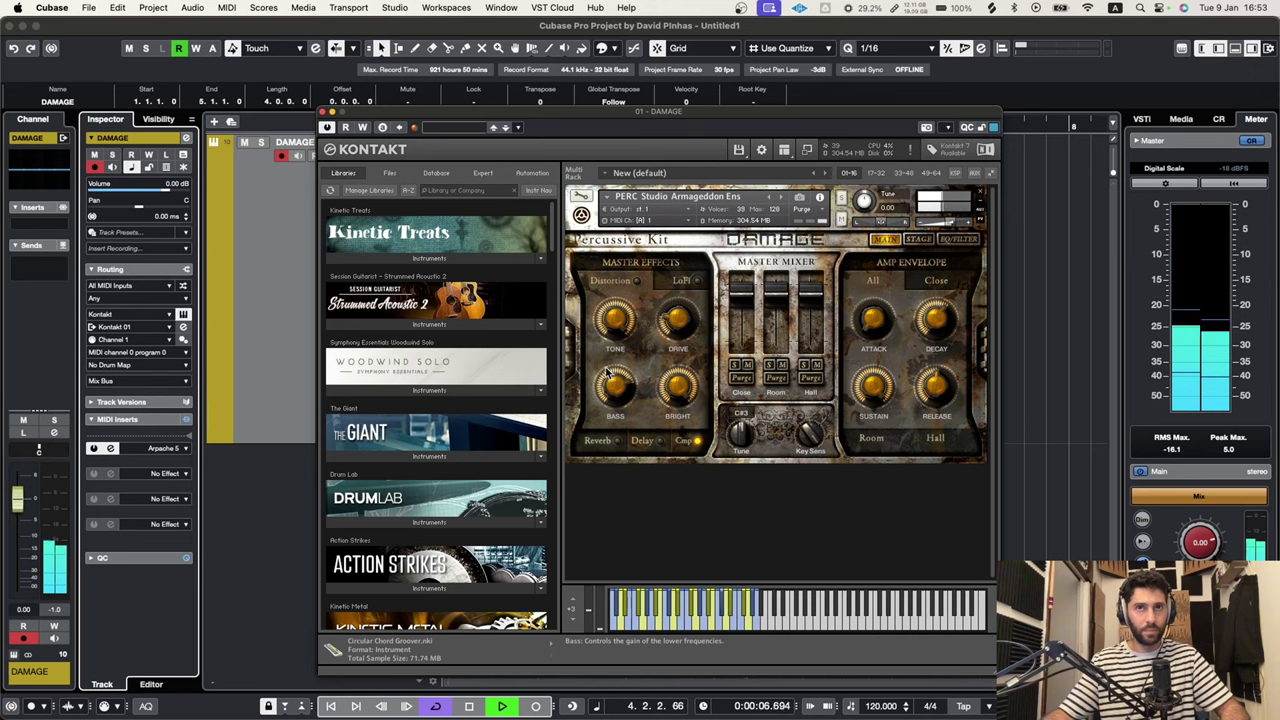
# Step: Close the Kontakt window and move the Arpache 5 window clear of the DAMAGE clip
pyautogui.moveTo(401, 111); pyautogui.dragTo(439, 95)
pyautogui.click(361, 95)
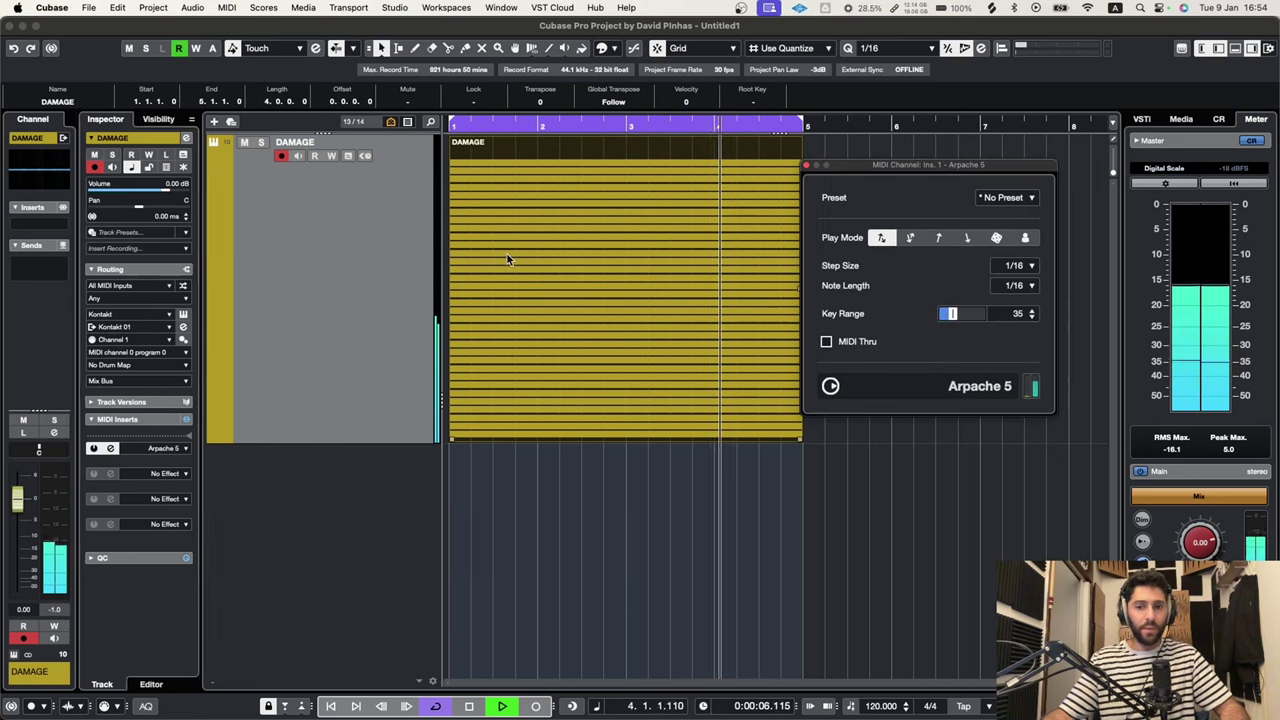
pyautogui.press('space')
pyautogui.moveTo(887, 165); pyautogui.dragTo(888, 141)
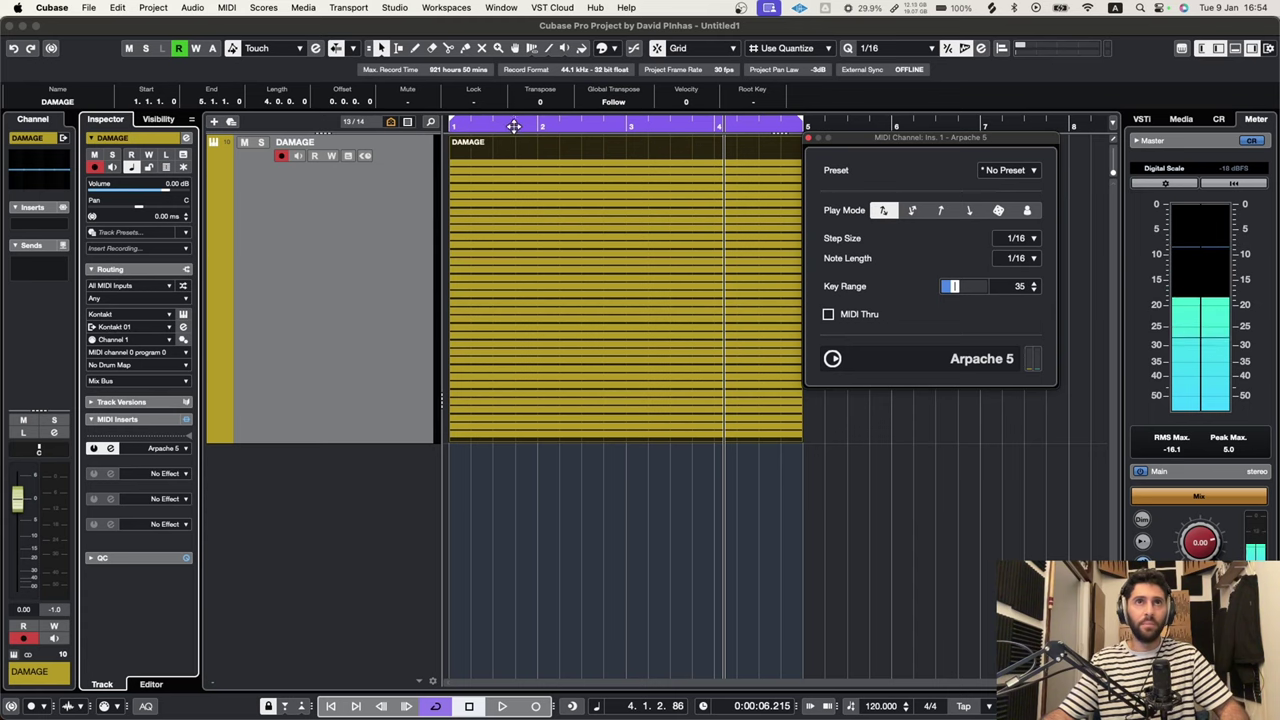
pyautogui.press('space')
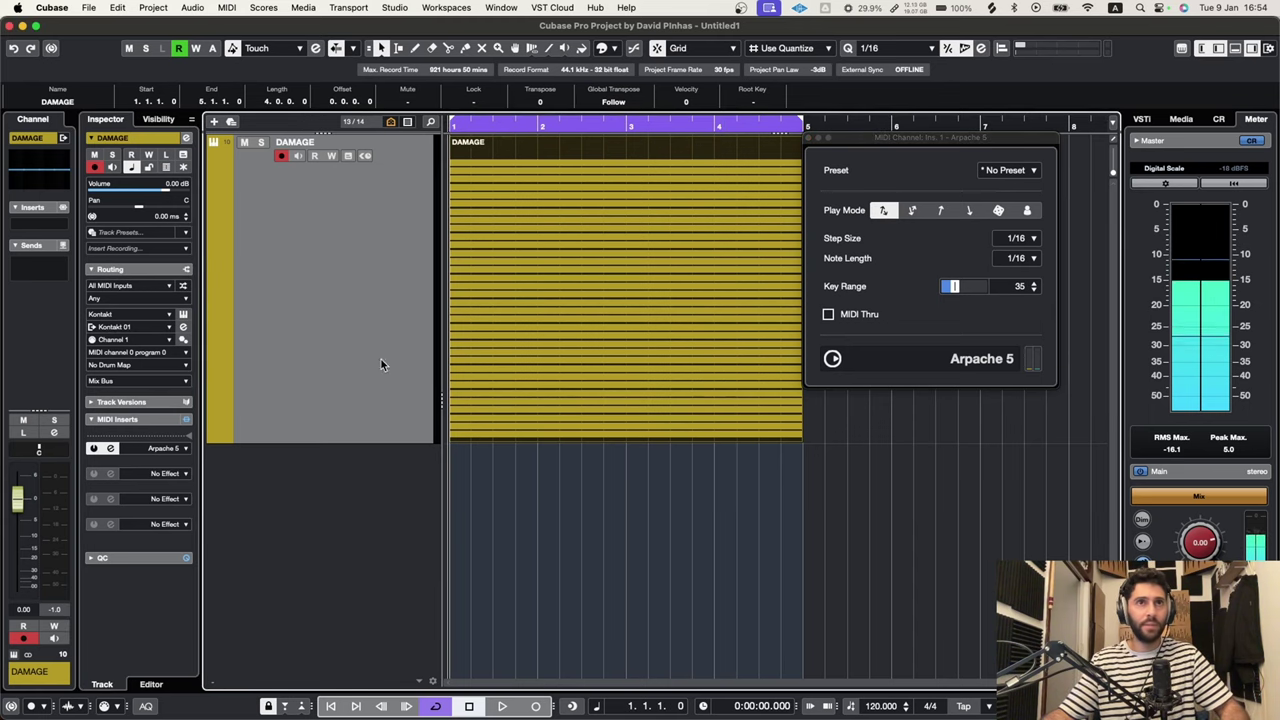
# Step: Preview PH_2_Kick2 and PH_2_Kick1 from the kick samples, and place PH_2_Kick1 on a new track at bar 1
pyautogui.press('z')
pyautogui.hotkey('shift', 'h')
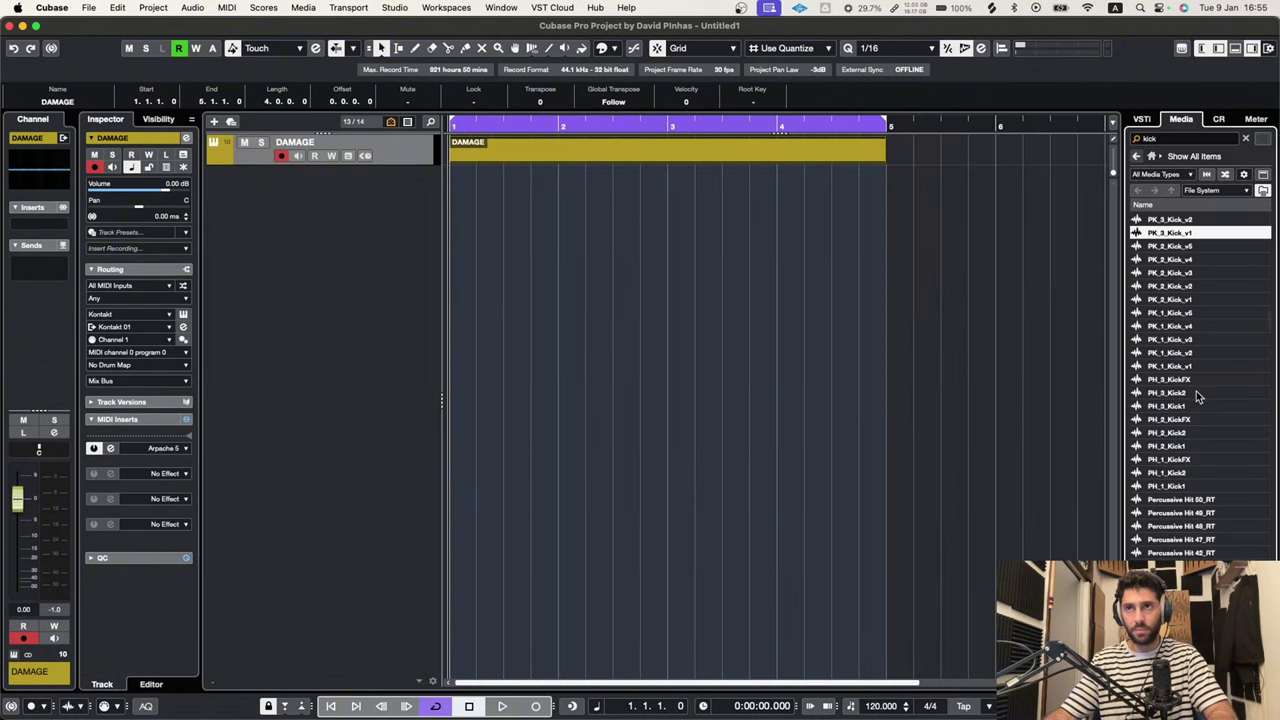
pyautogui.click(1178, 433)
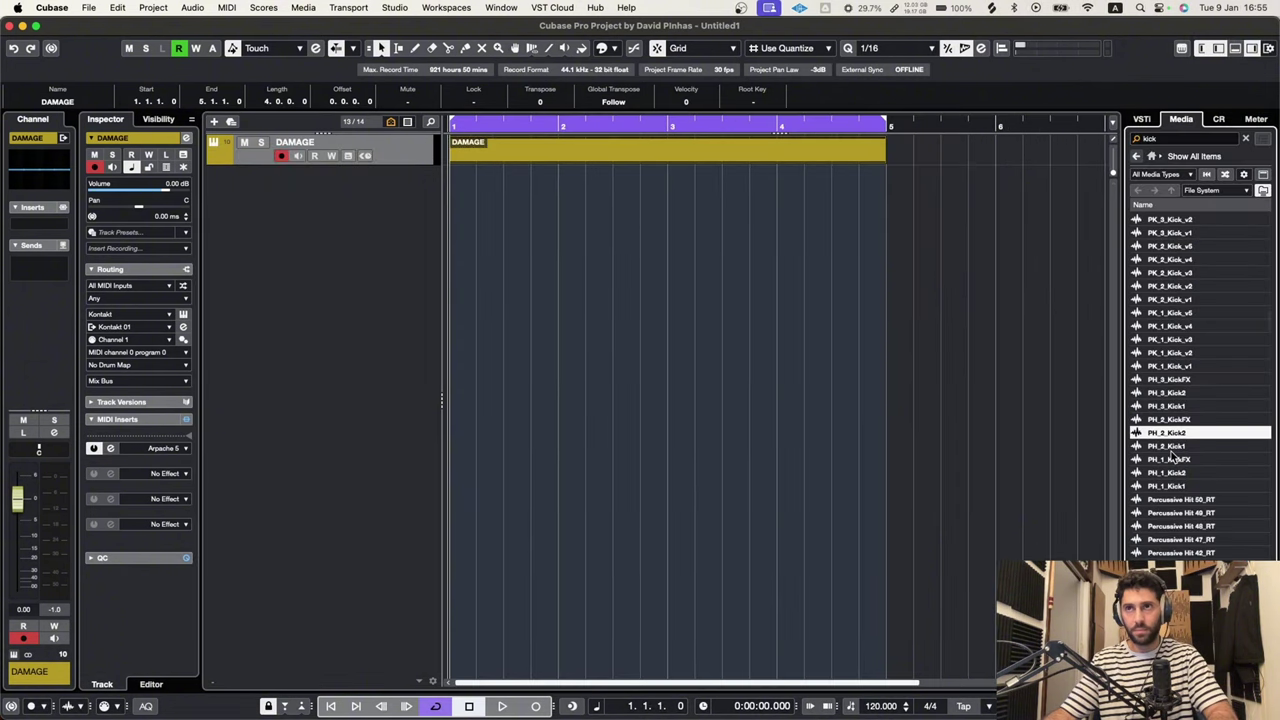
pyautogui.click(1172, 449)
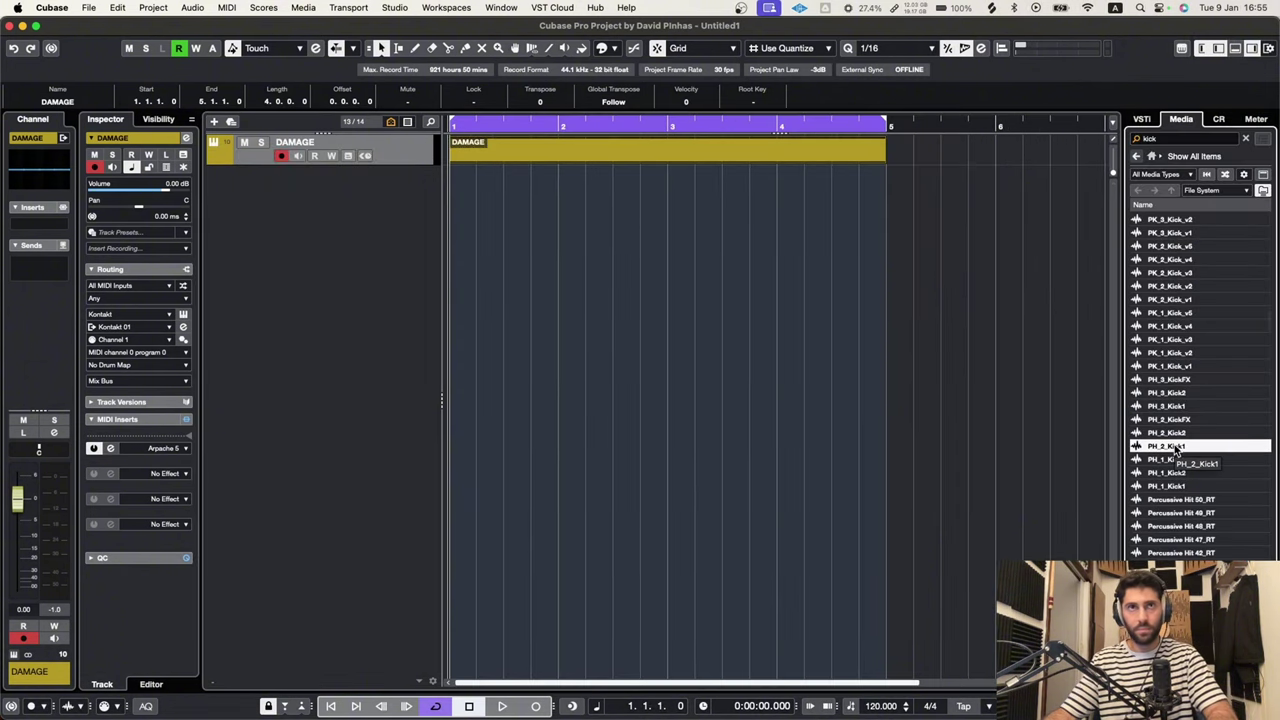
pyautogui.moveTo(1176, 452); pyautogui.dragTo(450, 222)
# Step: Duplicate the PH_2_Kick1 event on every beat to fill the four-bar loop up to bar 5
pyautogui.press('h')
pyautogui.press('h')
pyautogui.hotkey('shift', 'h')
pyautogui.press('super+d')
pyautogui.press('super+d')
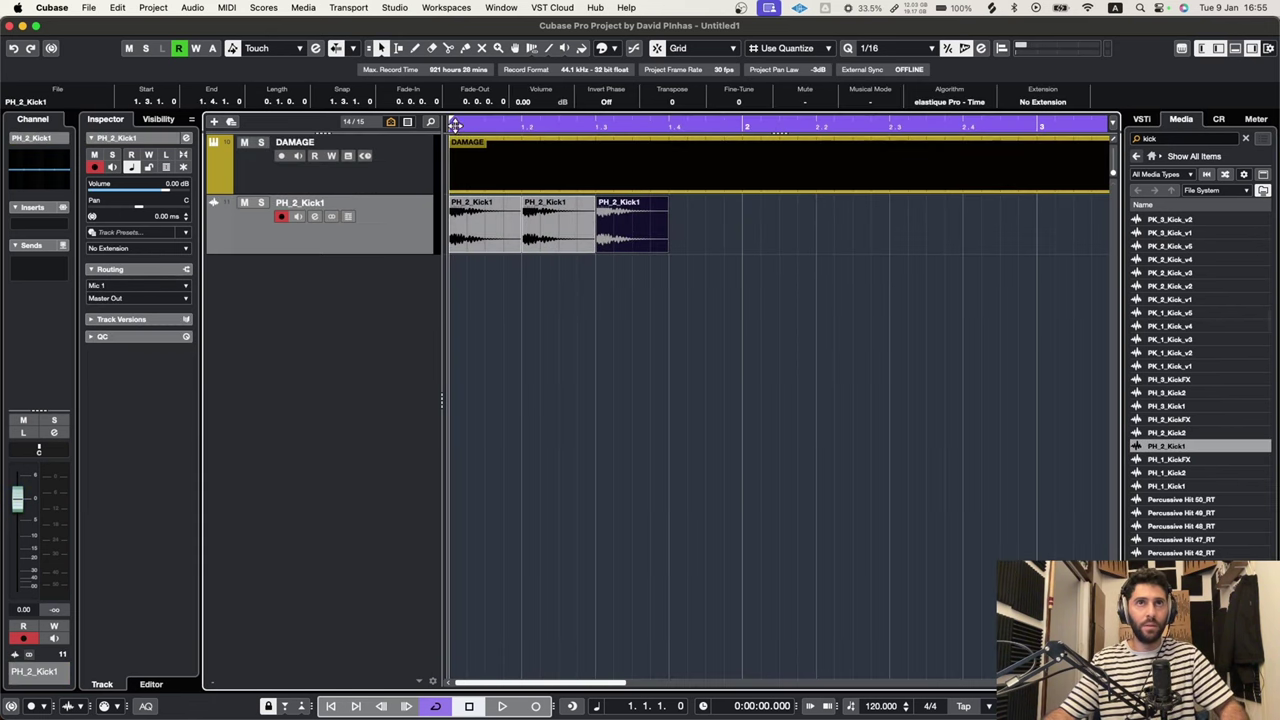
pyautogui.press('g')
pyautogui.press('g')
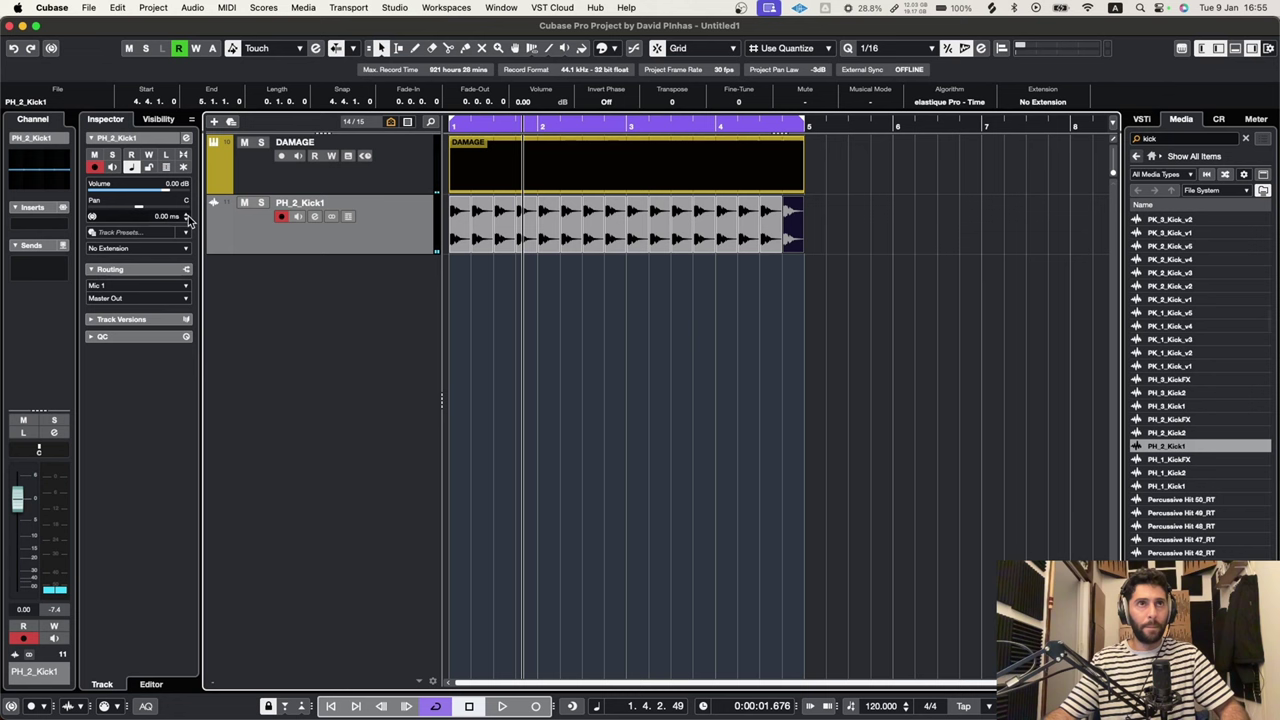
# Step: Color the PH_2_Kick1 track purple and make both tracks taller
pyautogui.keyDown('super'); pyautogui.click(218, 228); pyautogui.keyUp('super')
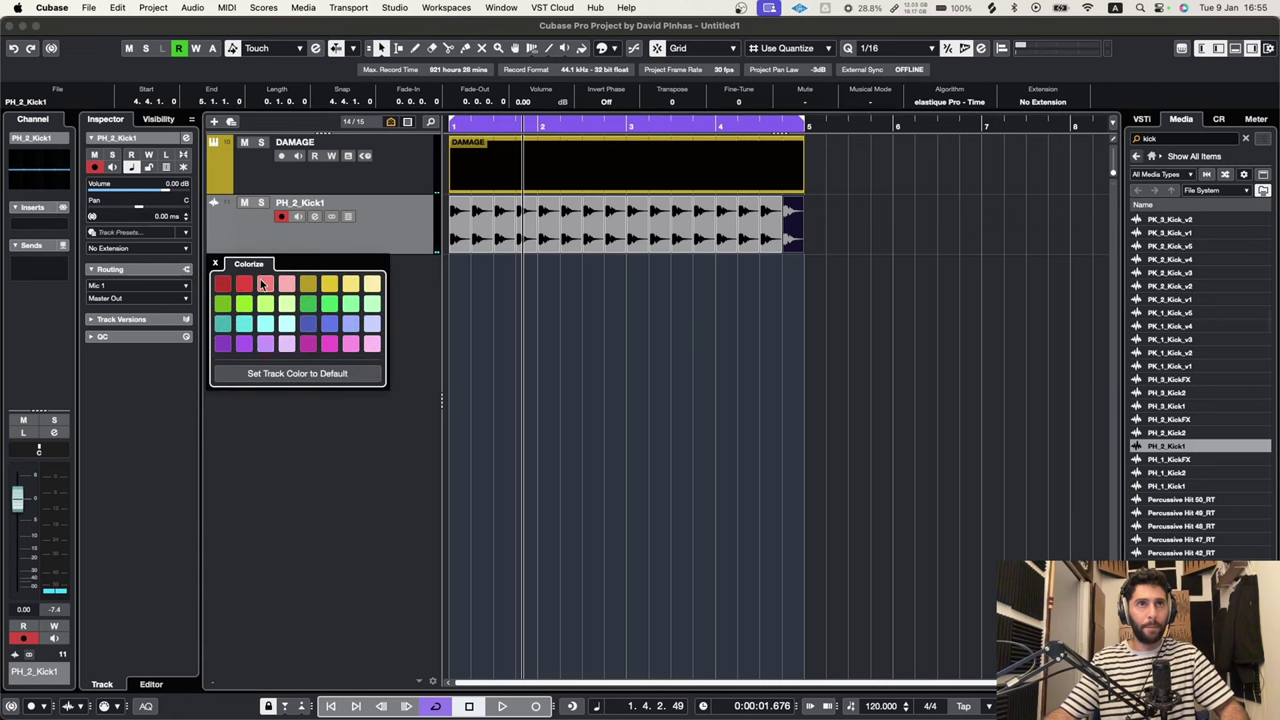
pyautogui.click(226, 344)
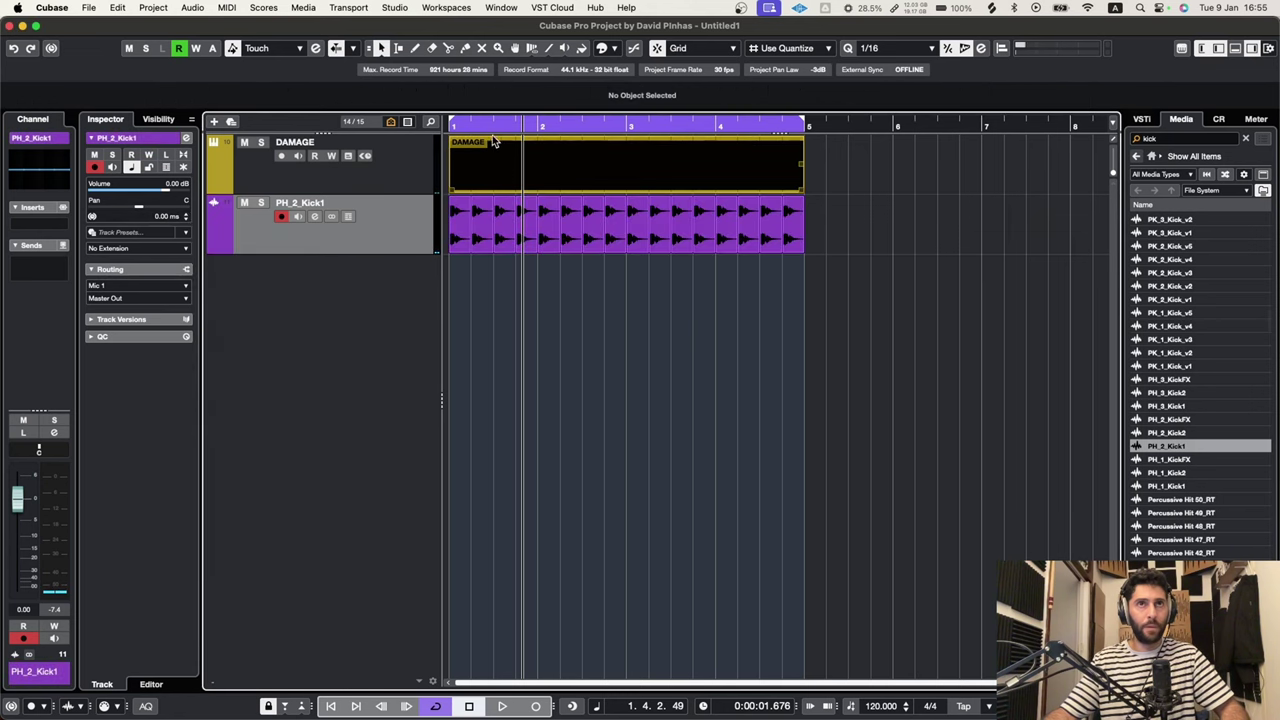
pyautogui.hotkey('shift', 'h')
pyautogui.press('h')
pyautogui.hotkey('shift', 'h')
# Step: Render the DAMAGE MIDI event to audio as separate events with Complete Signal Path, muting the source event
pyautogui.click(532, 180)
pyautogui.hotkey('alt', 'r')
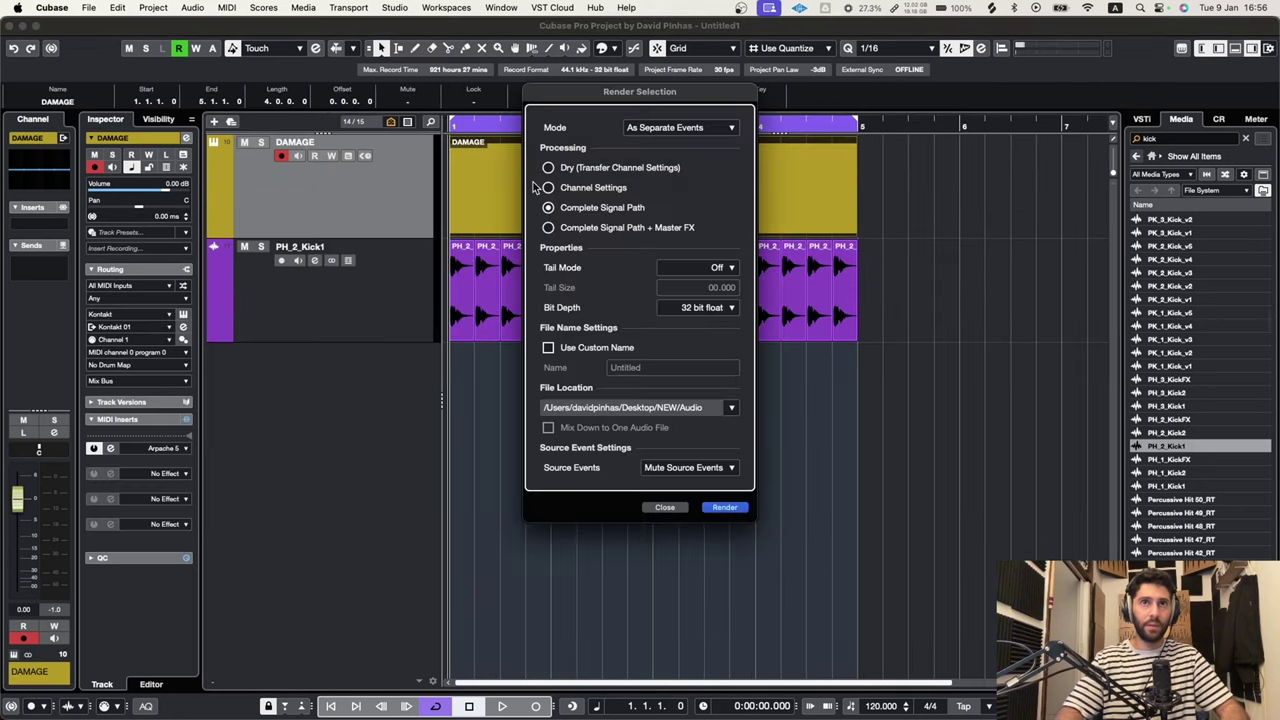
pyautogui.press('Return')
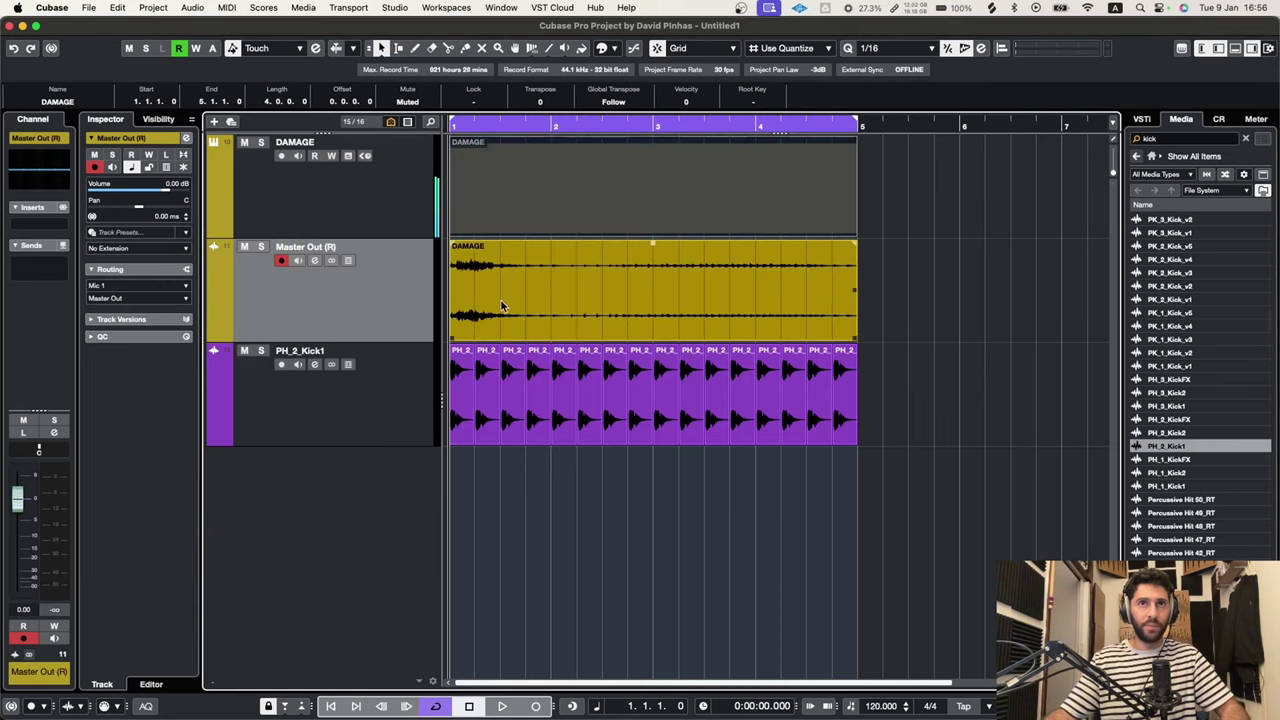
# Step: Raise the rendered DAMAGE audio event's volume to 4.48 dB and play it together with the kick
pyautogui.click(606, 288)
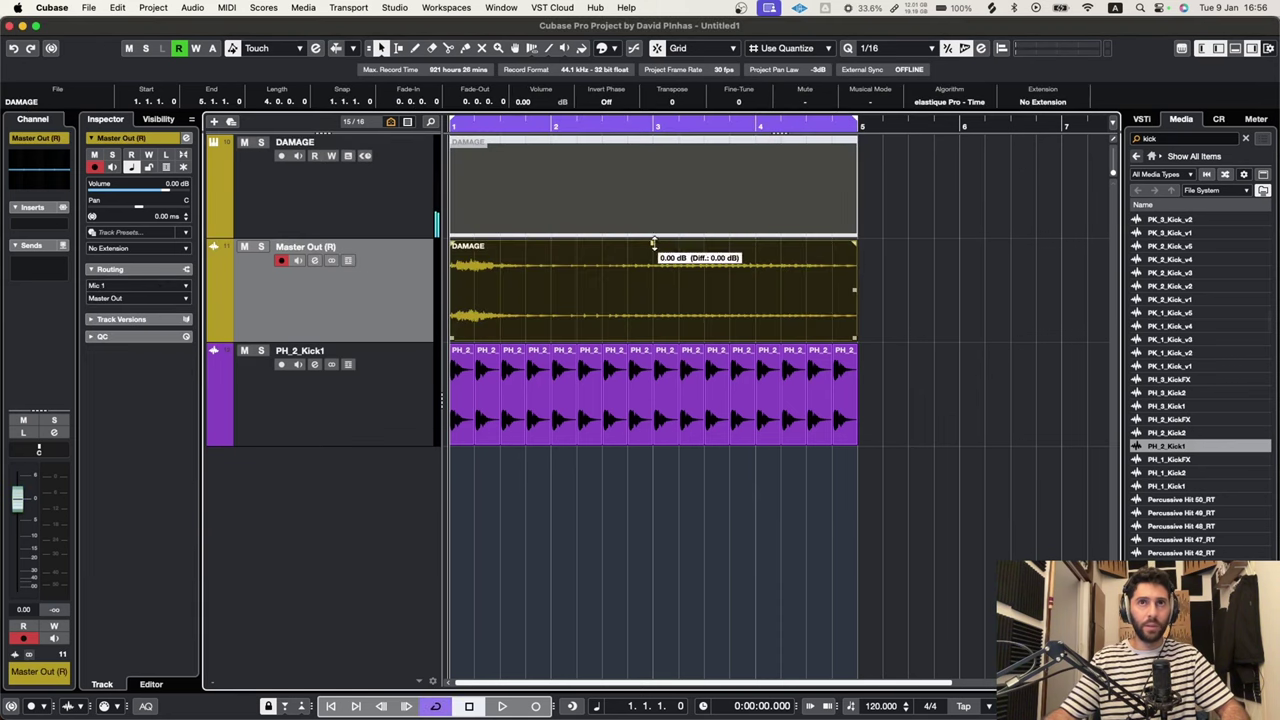
pyautogui.moveTo(652, 243); pyautogui.dragTo(652, 172)
pyautogui.press('space')
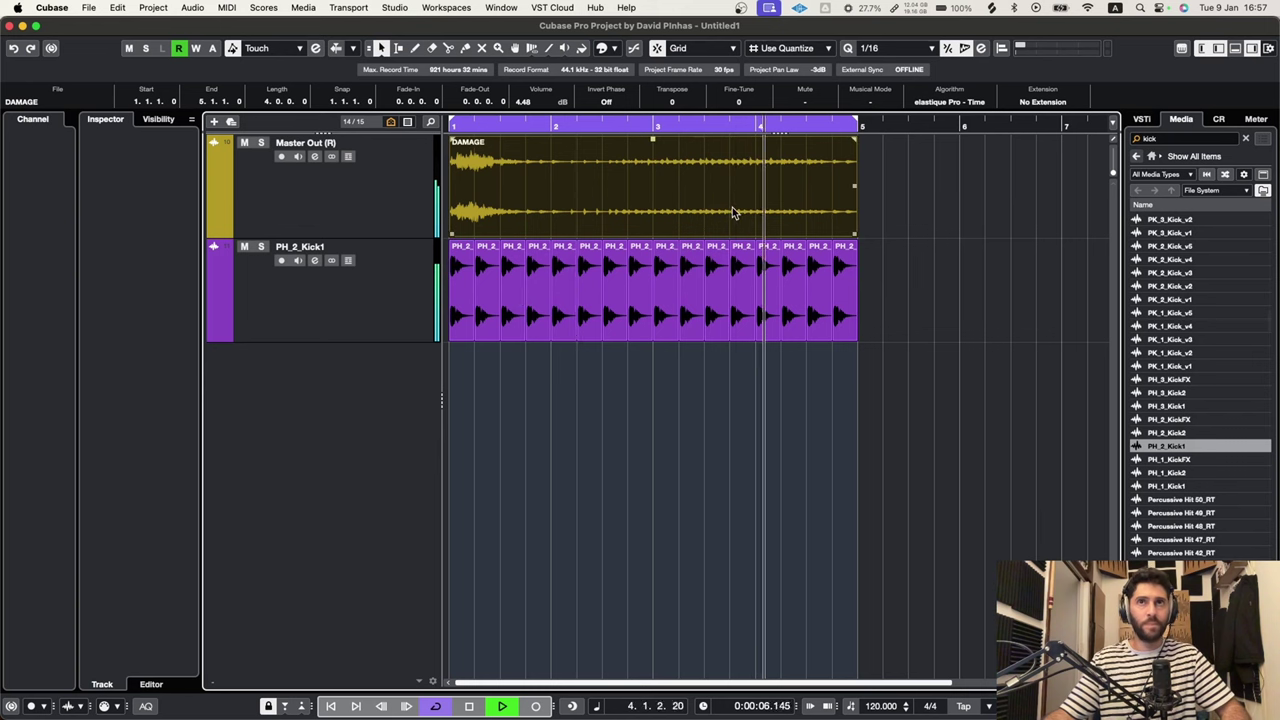
pyautogui.scroll(3, 551, 190)
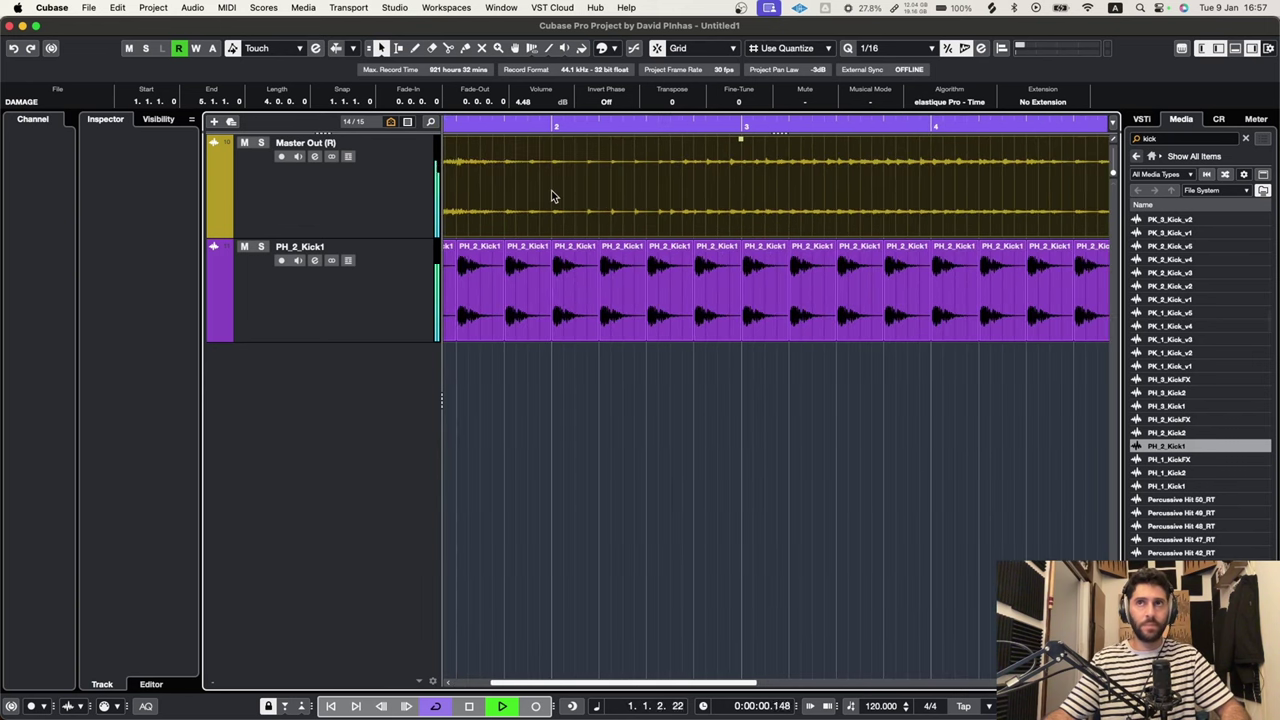
pyautogui.scroll(-3, 665, 176)
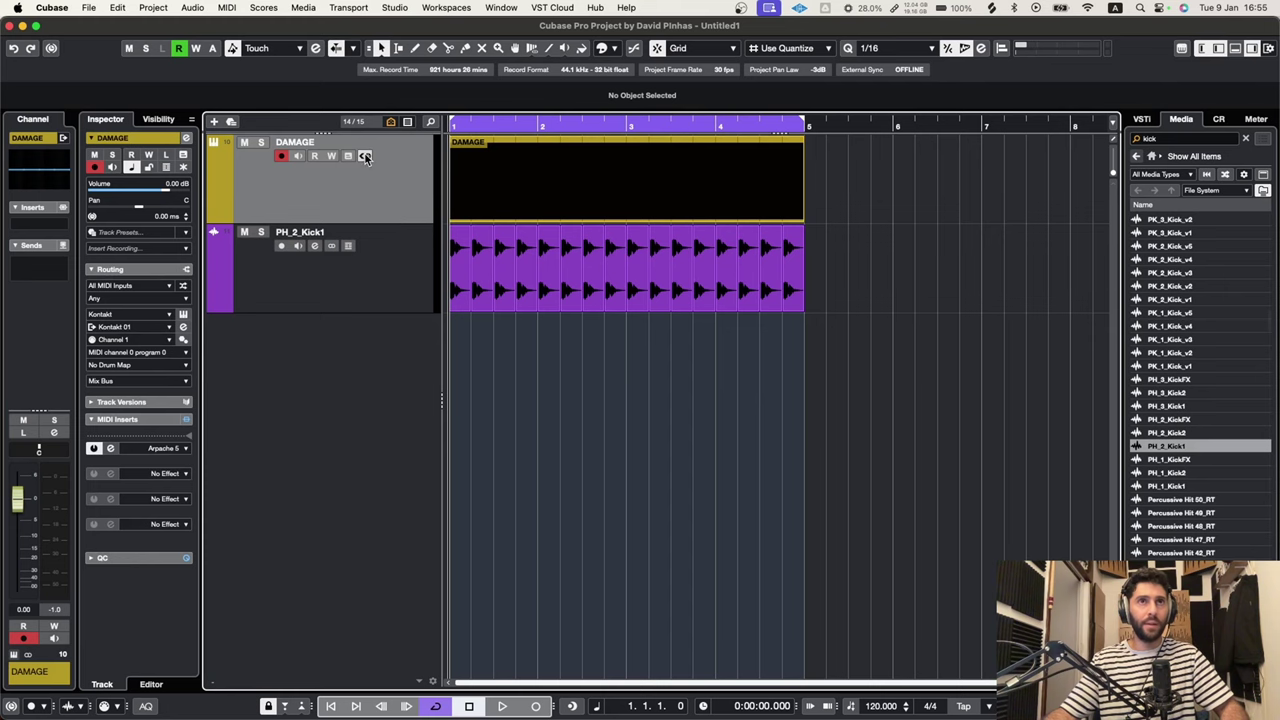
# Step: Open the DAMAGE track's MIDI event for in-place editing and select all of its stacked notes
pyautogui.click(348, 157)
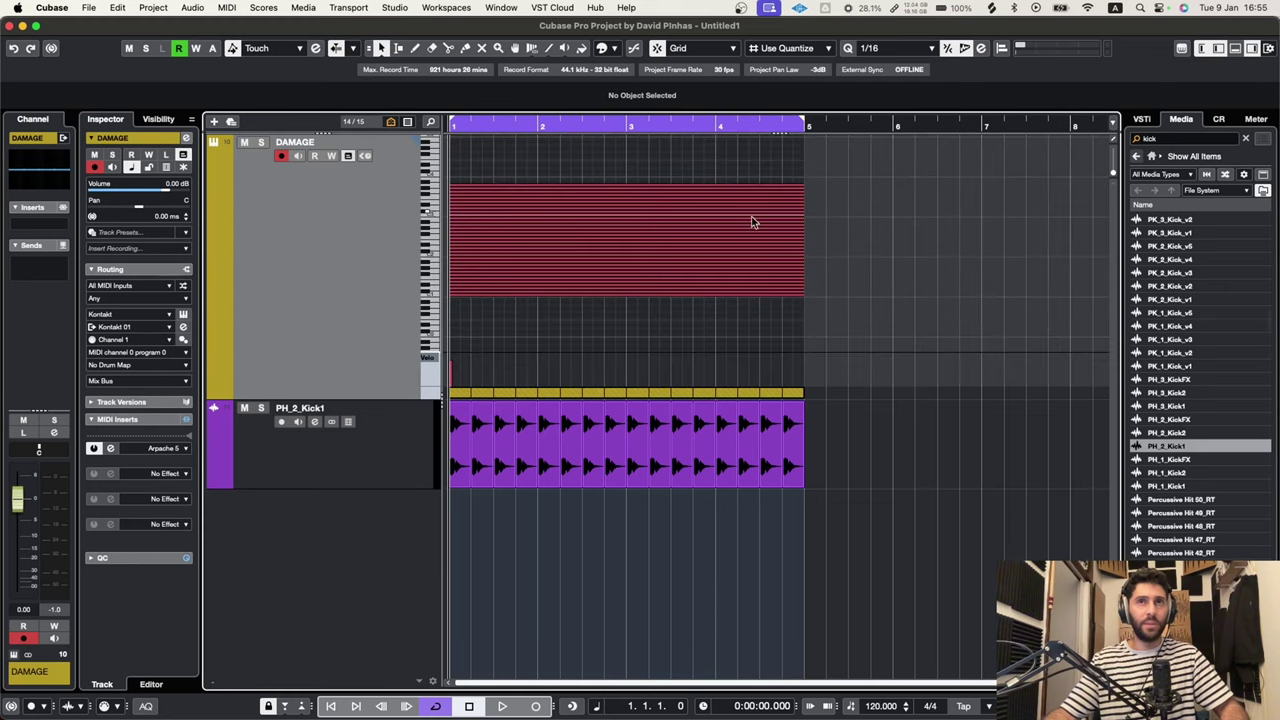
pyautogui.moveTo(833, 186); pyautogui.dragTo(406, 291)
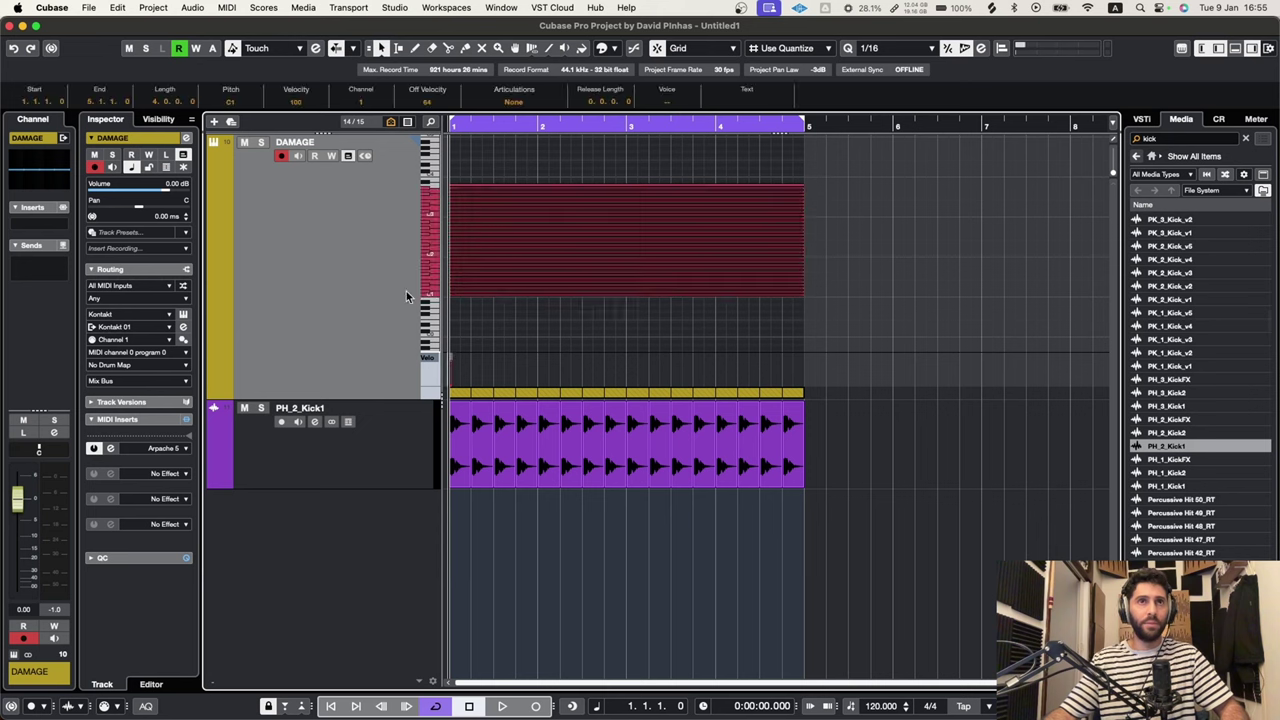
# Step: Load Arpache 5 as the DAMAGE track's first MIDI insert with 1/16 step size and note length and a key range of 35
pyautogui.click(149, 450)
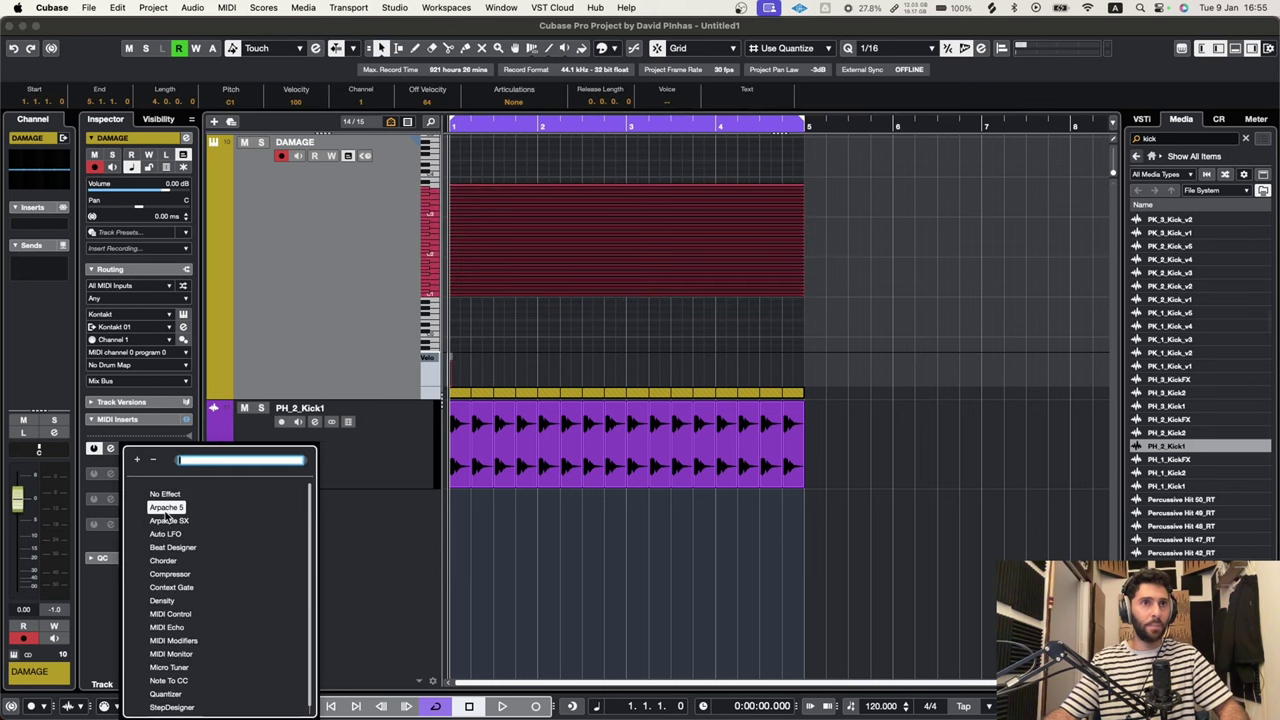
pyautogui.click(166, 507)
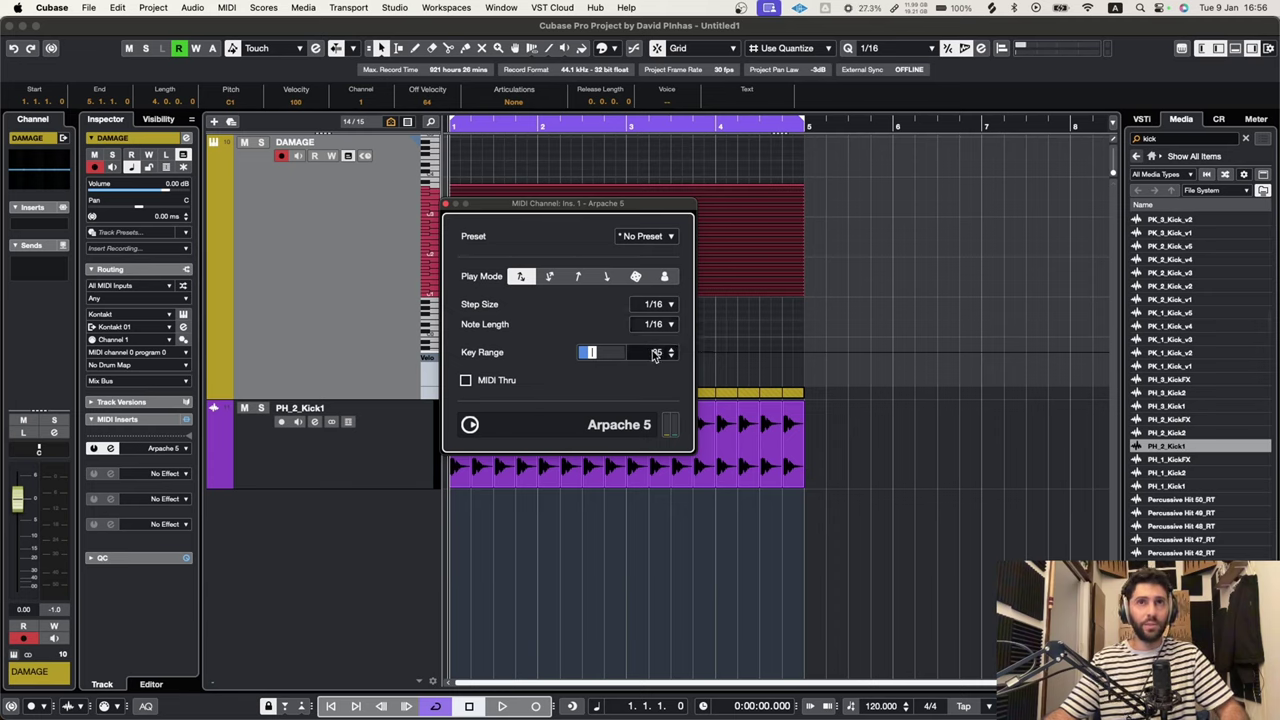
pyautogui.moveTo(492, 203); pyautogui.dragTo(513, 205)
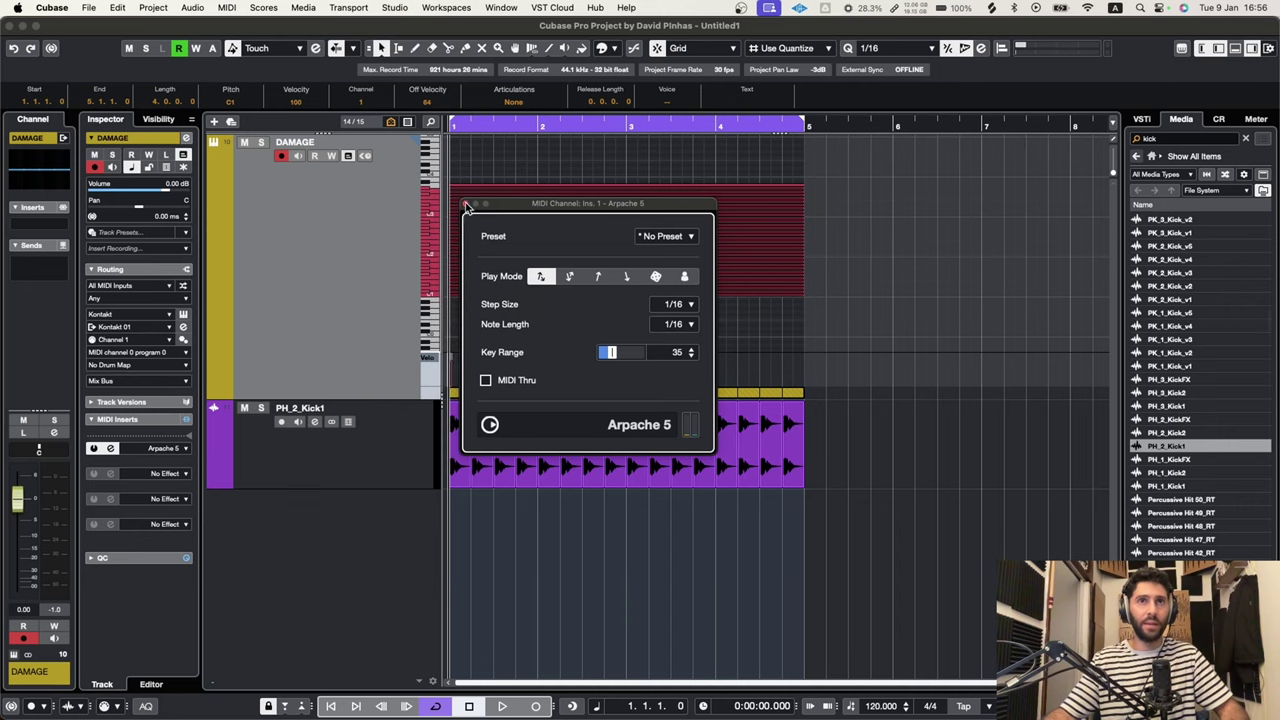
pyautogui.click(466, 204)
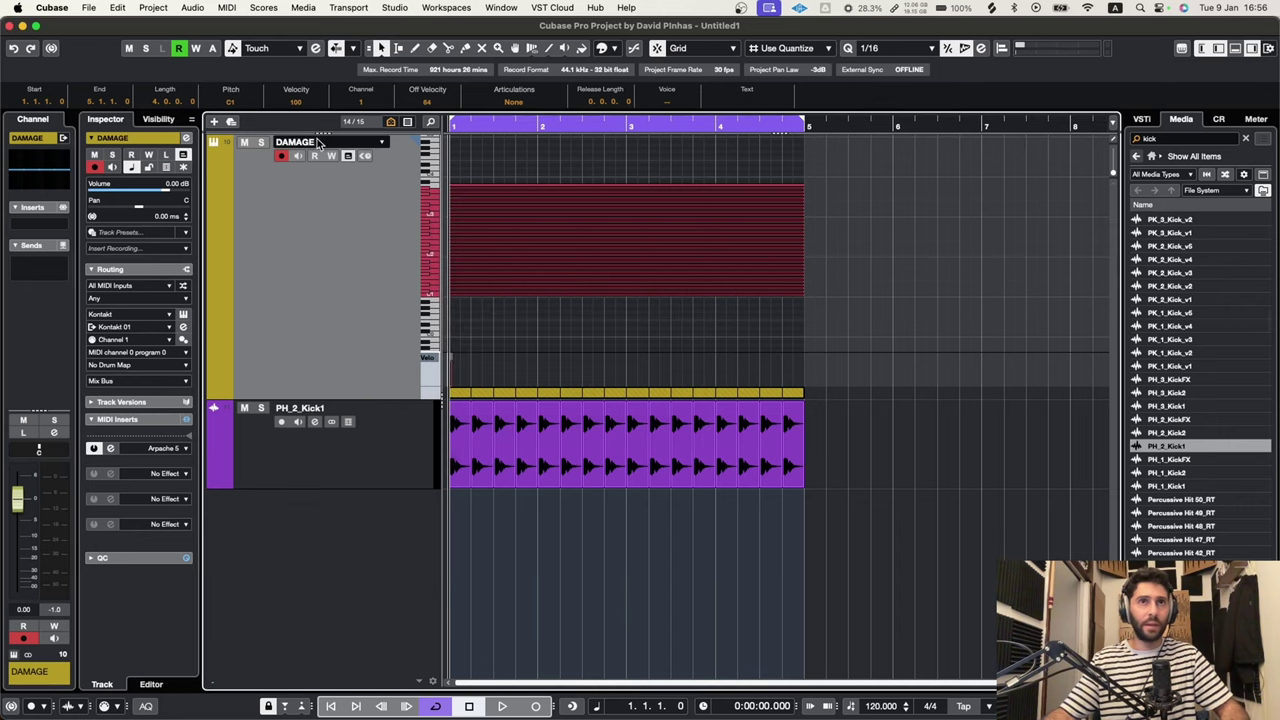
# Step: Play the arpeggiated DAMAGE notes together with the kick and follow the loop up close
pyautogui.press('h')
pyautogui.press('h')
pyautogui.press('h')
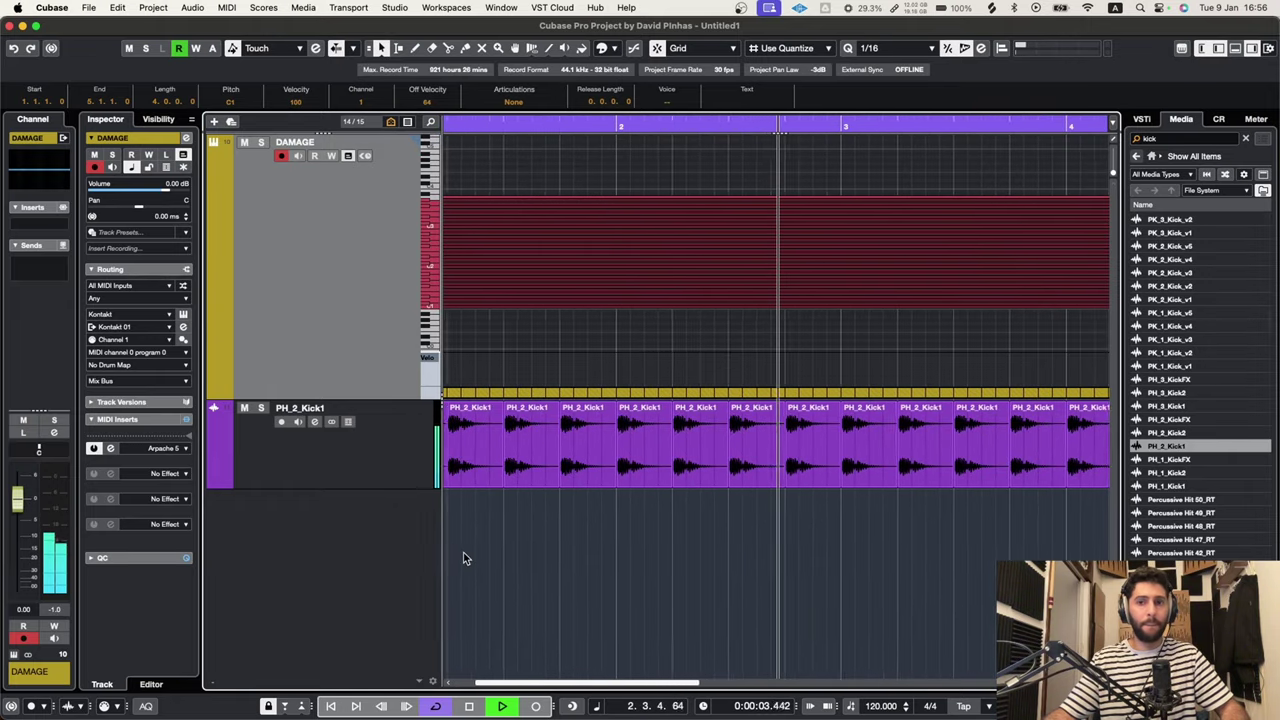
pyautogui.press('g')
pyautogui.press('g')
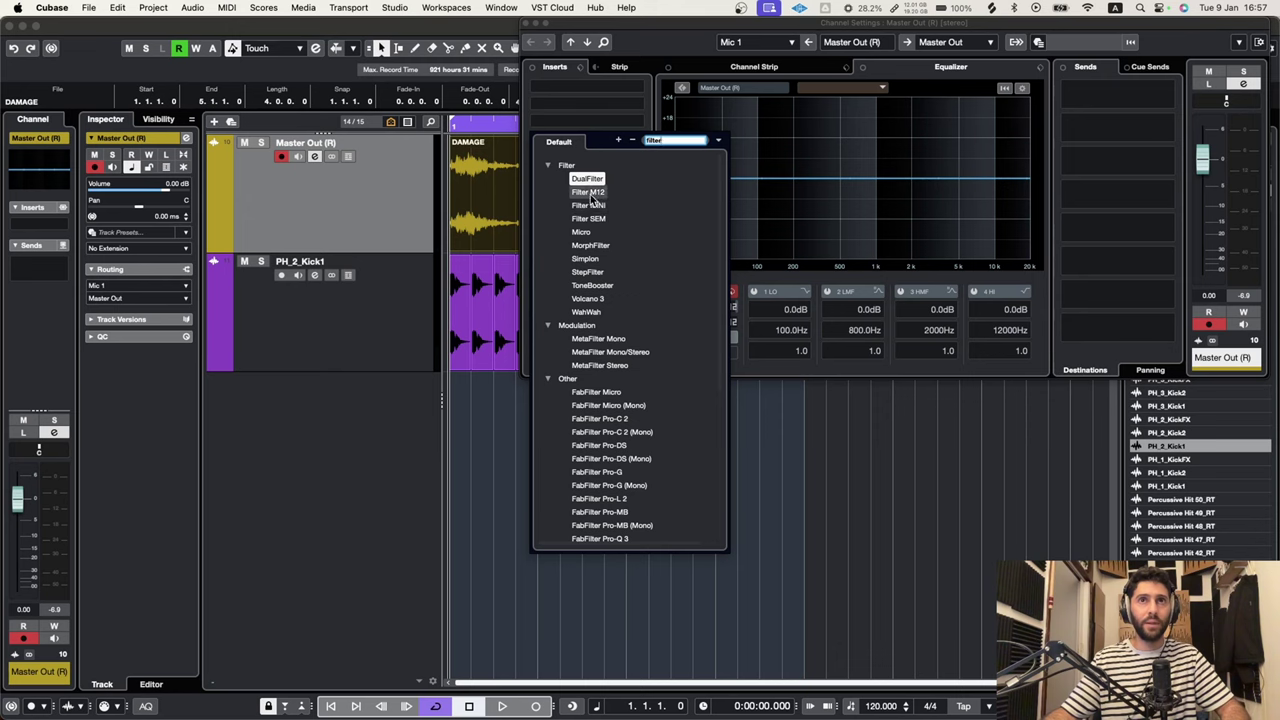
# Step: Insert the Filter M12 effect on the rendered Master Out (R) track and load its Ratchet Club preset
pyautogui.click(592, 196)
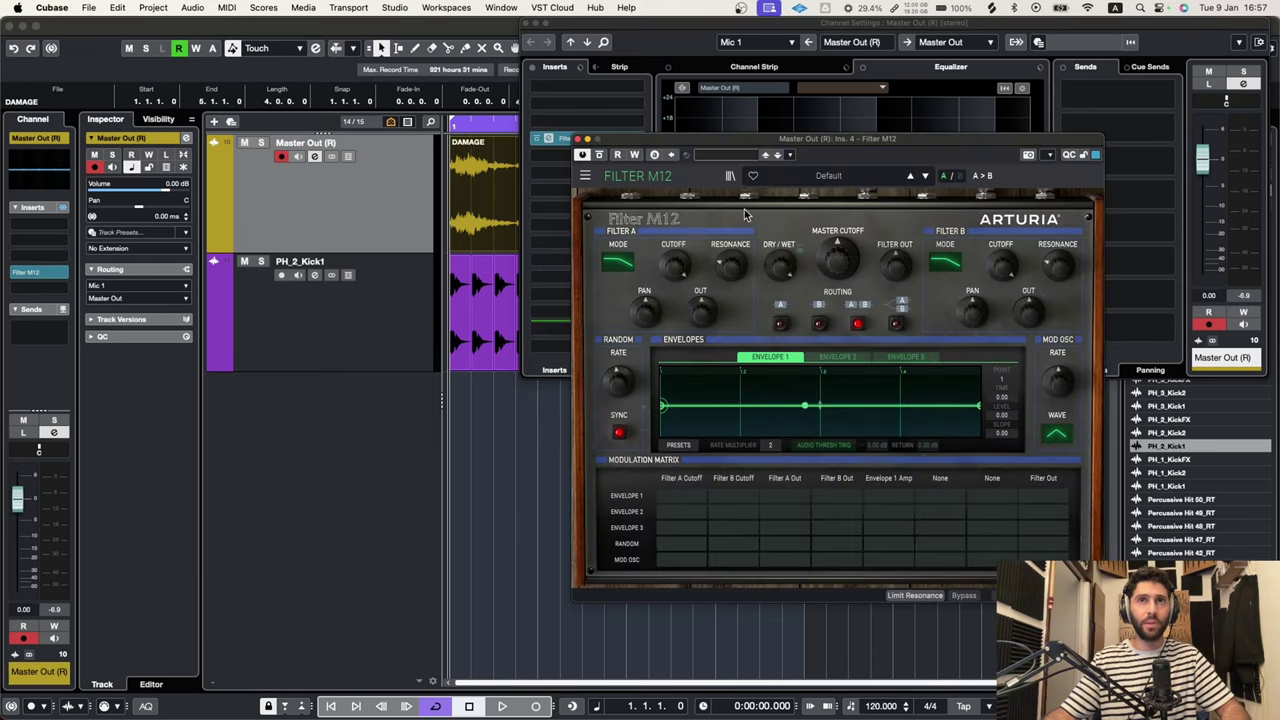
pyautogui.moveTo(882, 152); pyautogui.dragTo(757, 202)
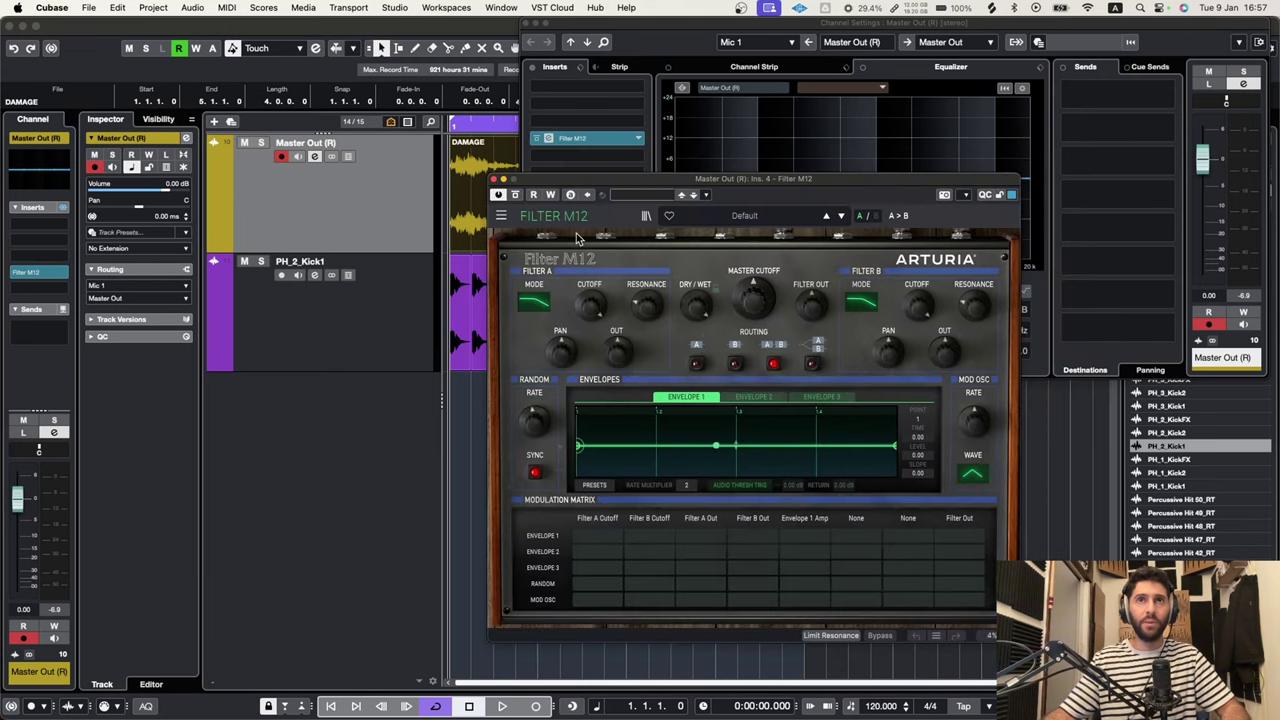
pyautogui.click(843, 217)
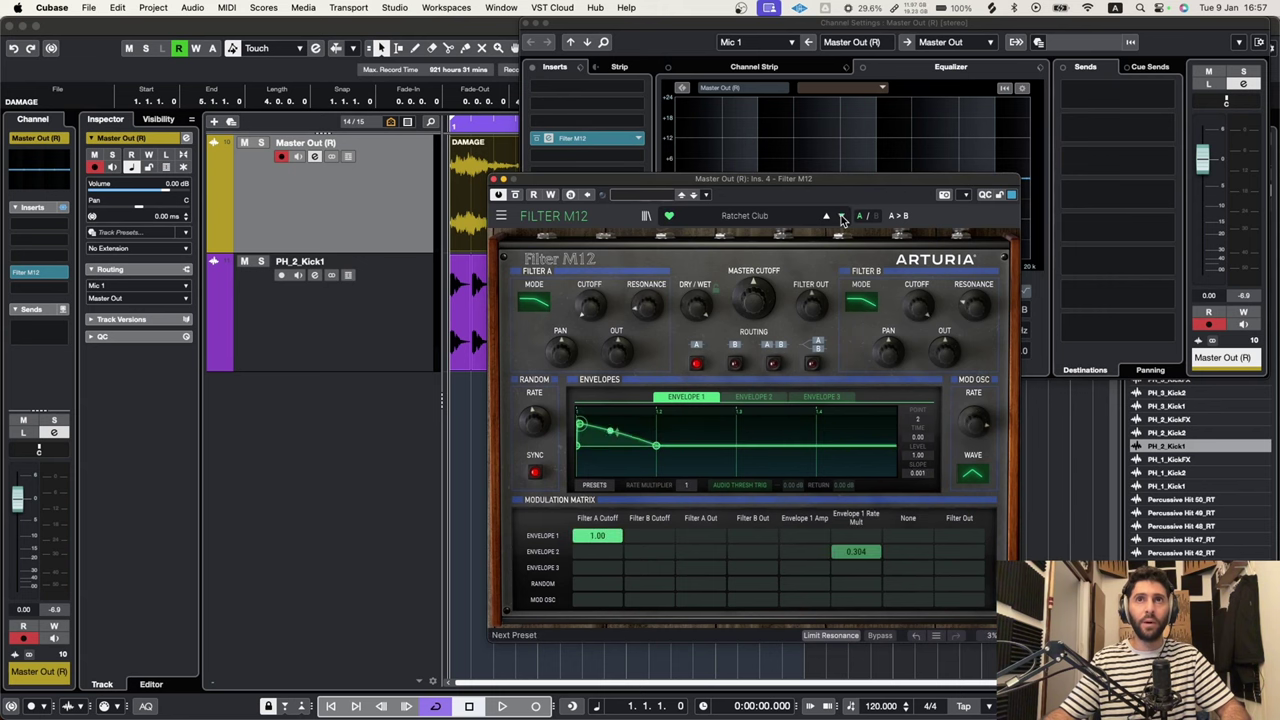
# Step: Play the filtered percussion with the kick, closing the channel settings and moving the Filter M12 window clear of the events
pyautogui.press('space')
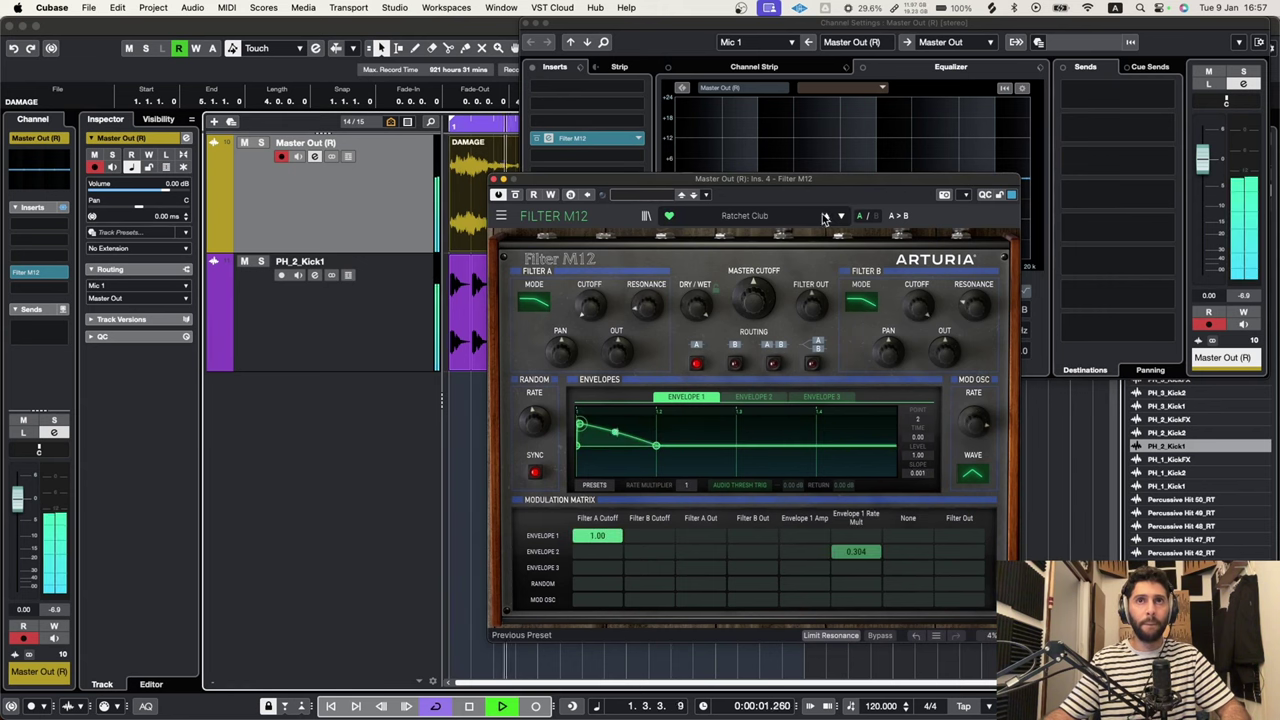
pyautogui.moveTo(687, 180); pyautogui.dragTo(776, 191)
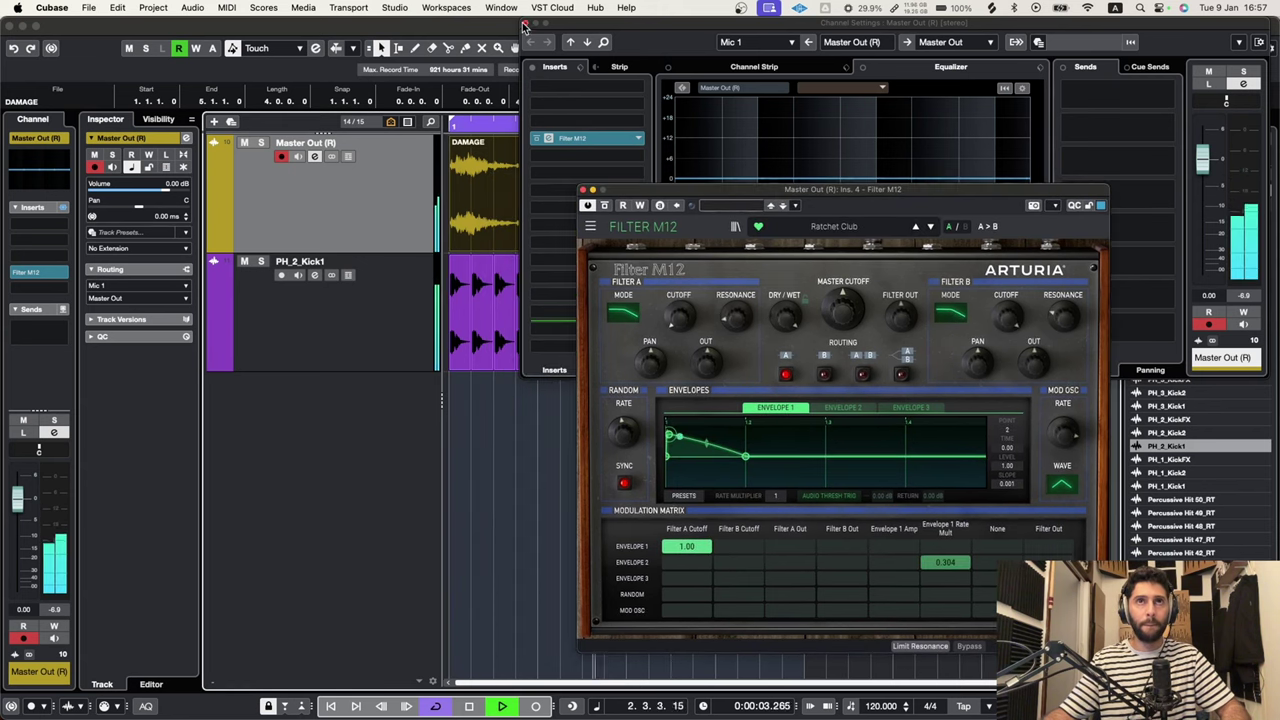
pyautogui.click(524, 23)
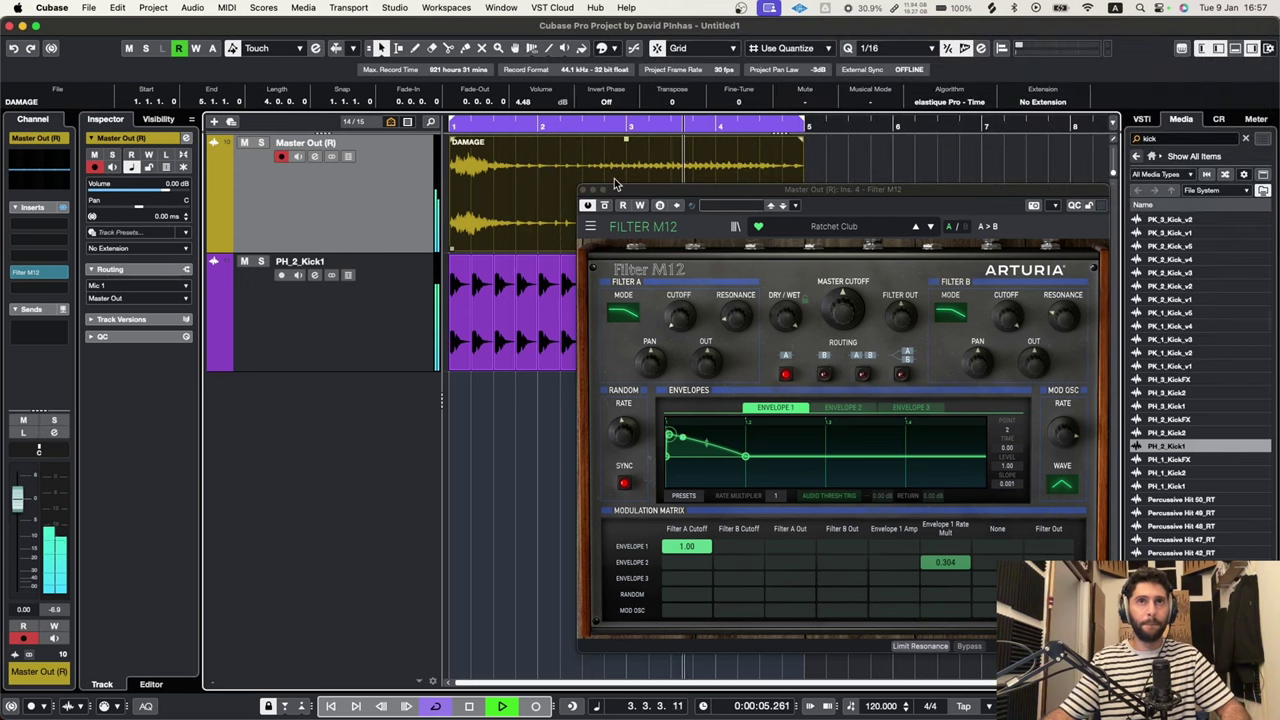
pyautogui.moveTo(615, 183); pyautogui.dragTo(765, 118)
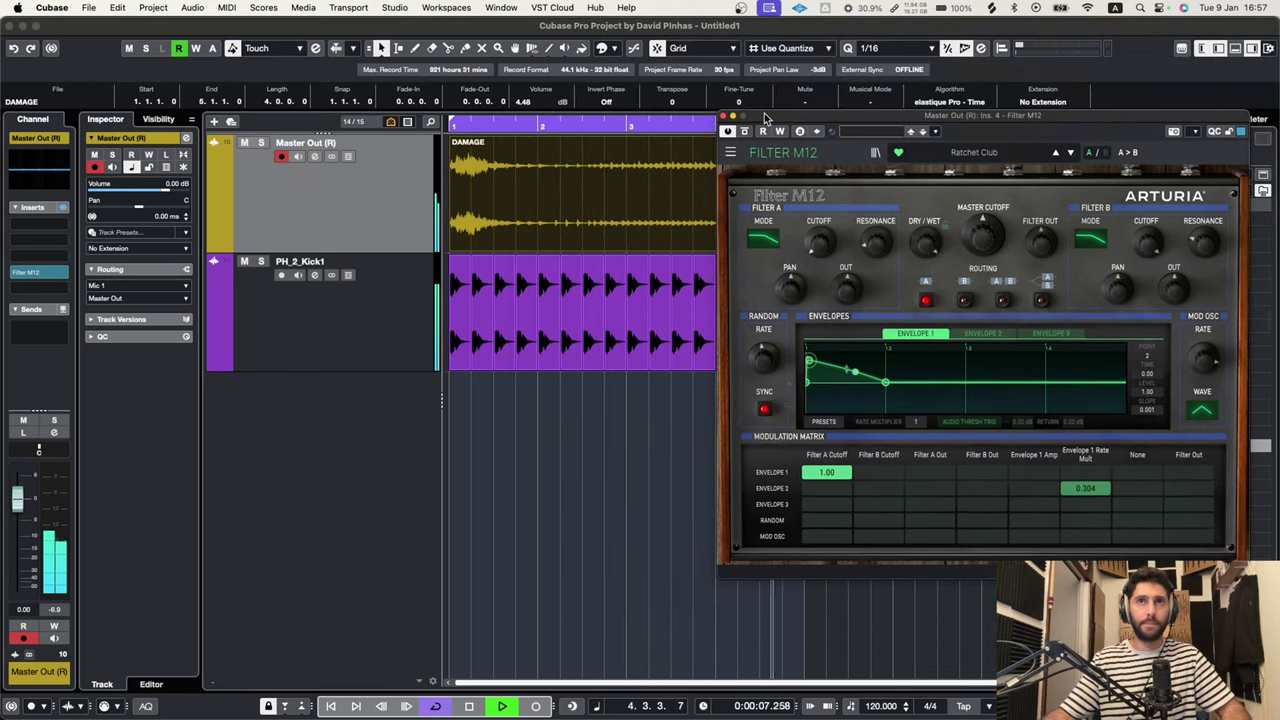